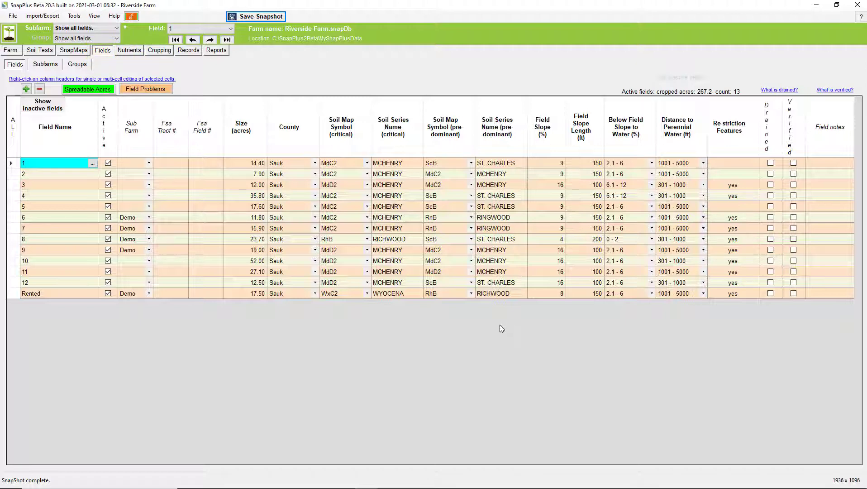
# - Split field 5 into two fields with the Split a field tool
pyautogui.click(50, 208)
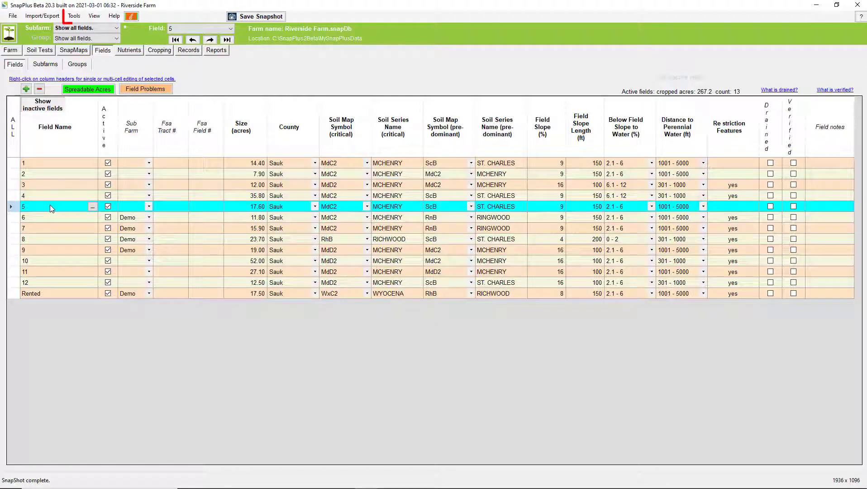
pyautogui.click(74, 16)
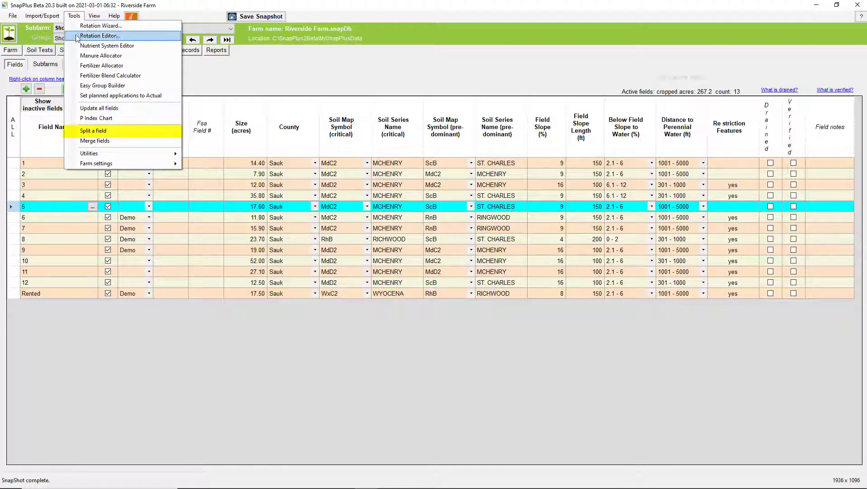
pyautogui.click(92, 131)
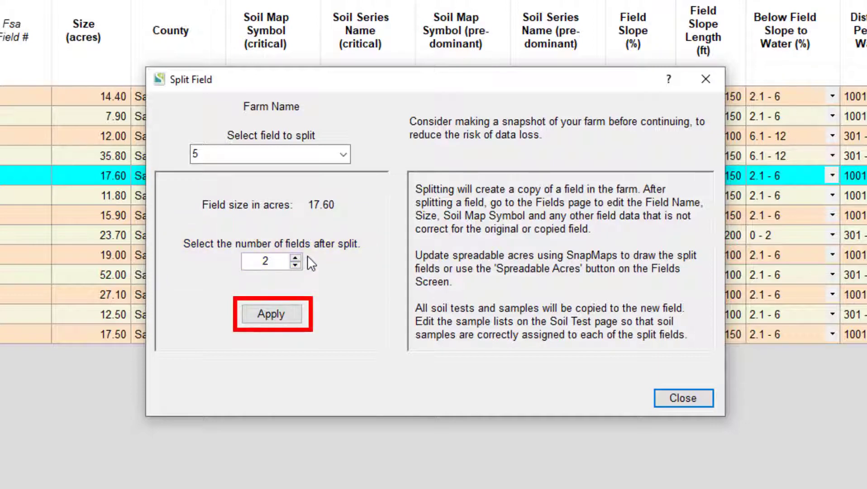
pyautogui.click(282, 312)
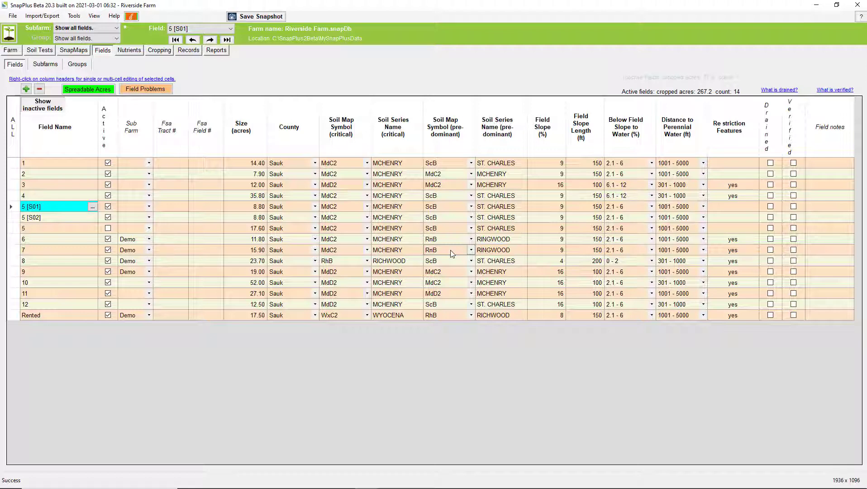
# - Rename the first split field, 5 [S01], as 5.1
pyautogui.press('XF86AudioLowerVolume')
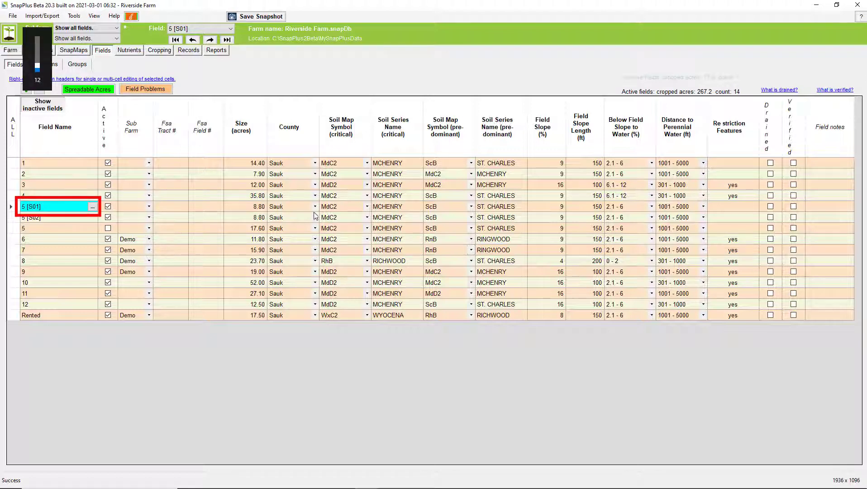
pyautogui.click(39, 204)
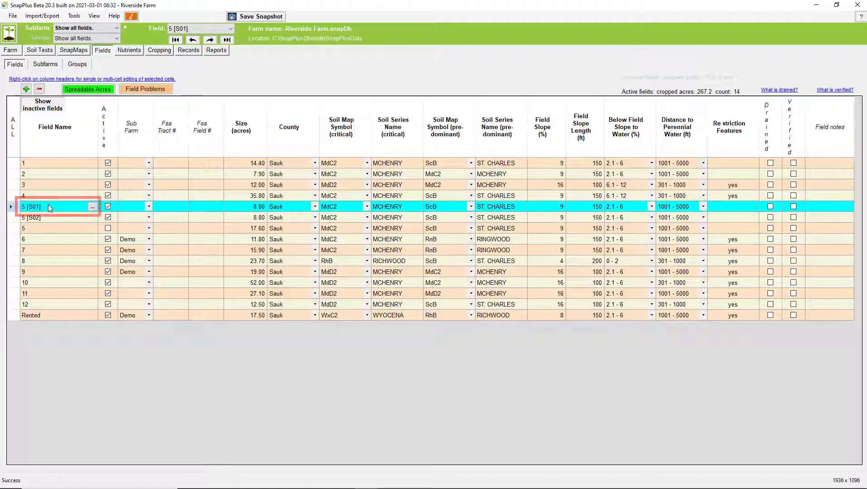
pyautogui.click(91, 207)
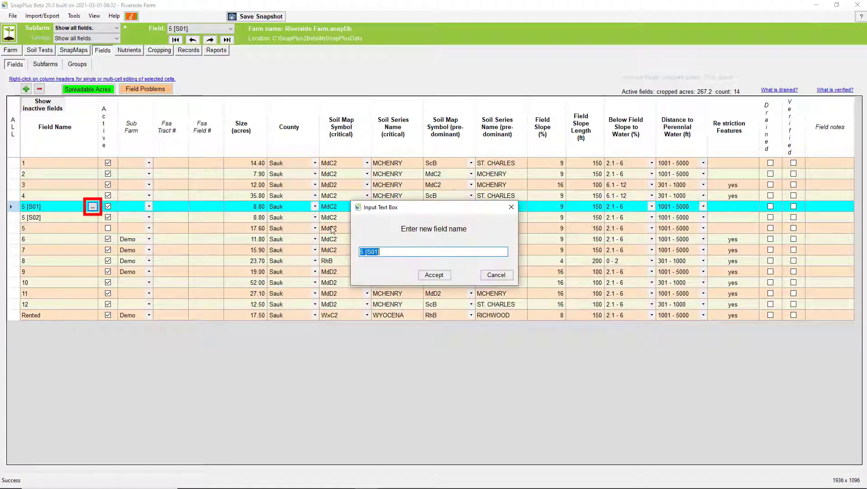
pyautogui.click(383, 251)
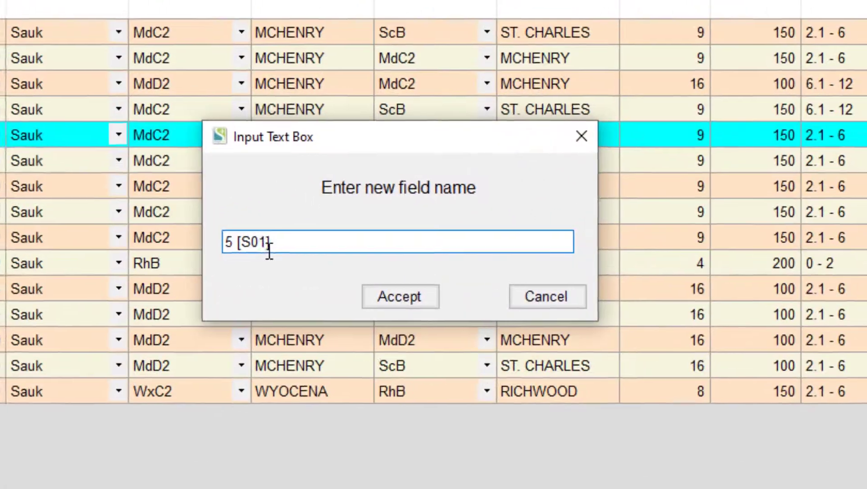
pyautogui.press('BackSpace')
pyautogui.press('BackSpace')
pyautogui.press('BackSpace')
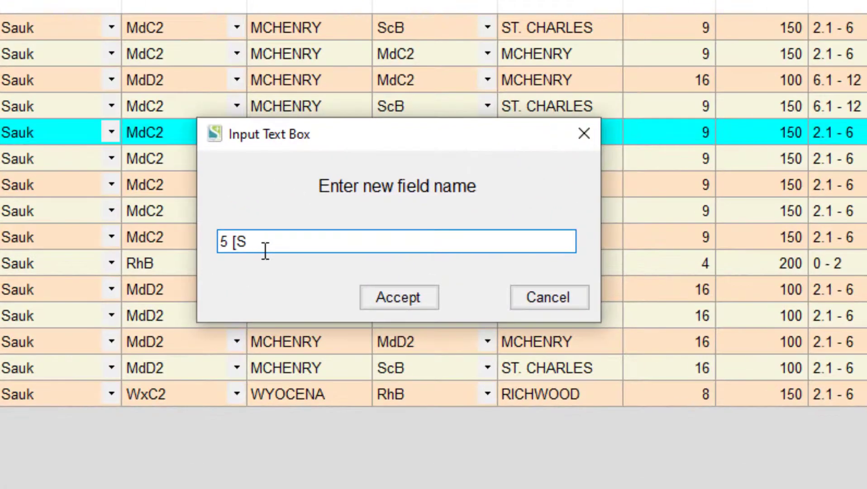
pyautogui.press('BackSpace')
pyautogui.press('BackSpace')
pyautogui.press('BackSpace')
pyautogui.write('.1')
pyautogui.click(382, 290)
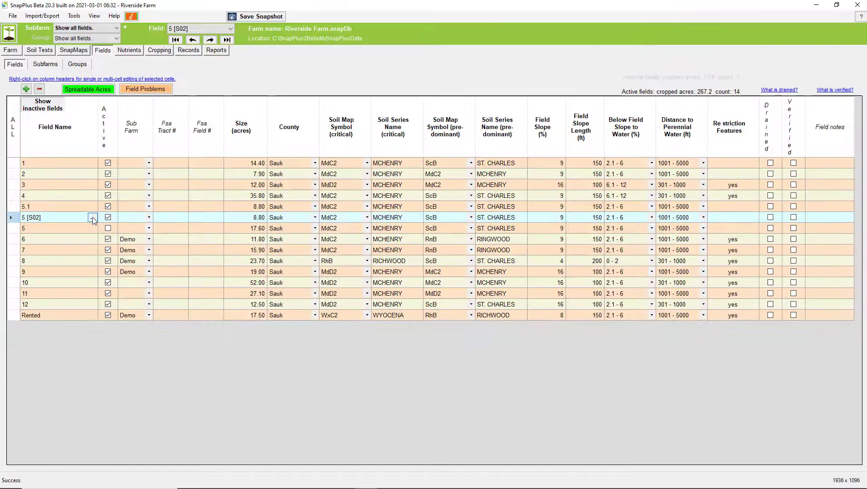
# - Rename the second split field, 5 [S02], as 5.2
pyautogui.click(92, 218)
pyautogui.click(413, 255)
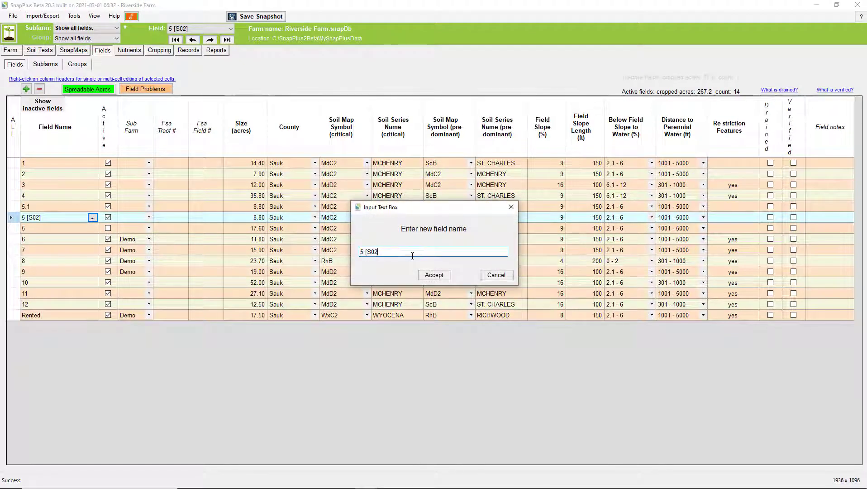
pyautogui.press('BackSpace')
pyautogui.press('BackSpace')
pyautogui.press('BackSpace')
pyautogui.press('BackSpace')
pyautogui.press('BackSpace')
pyautogui.press('BackSpace')
pyautogui.write('.2')
pyautogui.click(431, 276)
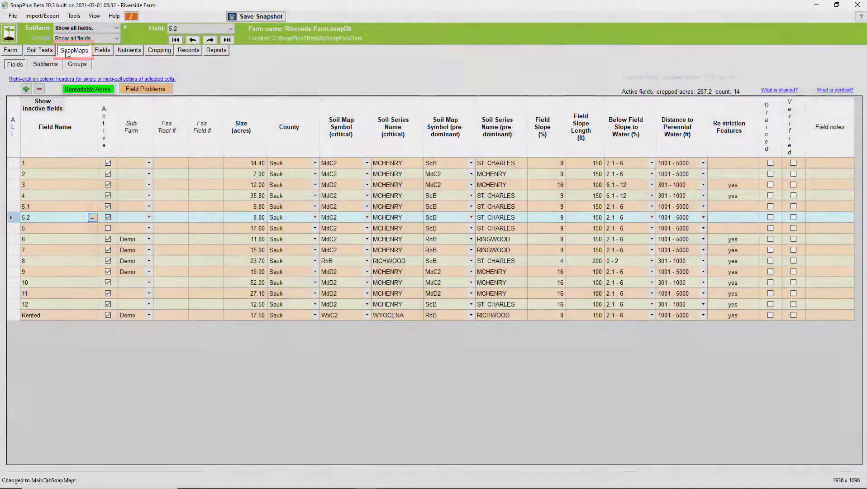
# - Upload the farm's 2021 field data to SnapMaps and open the SnapMaps website
pyautogui.click(66, 51)
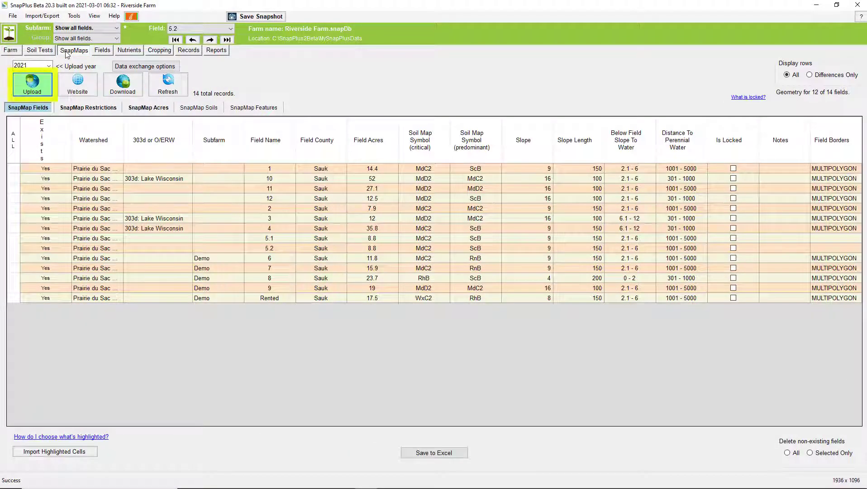
pyautogui.click(36, 86)
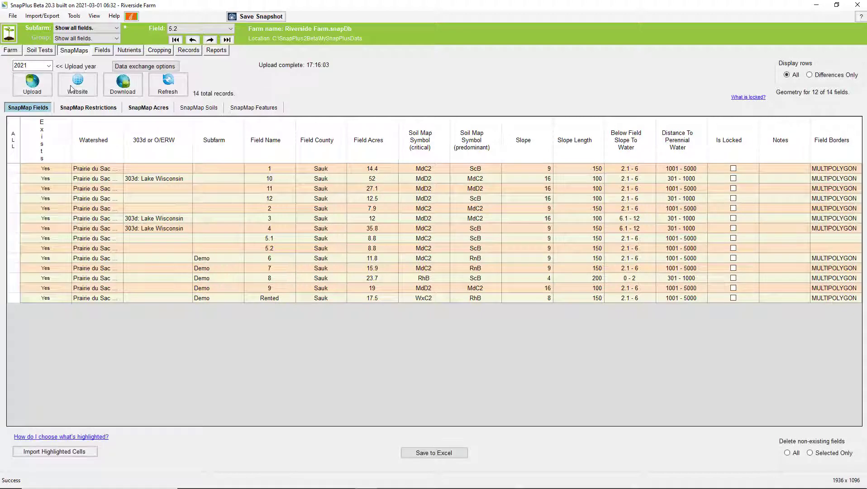
pyautogui.click(78, 87)
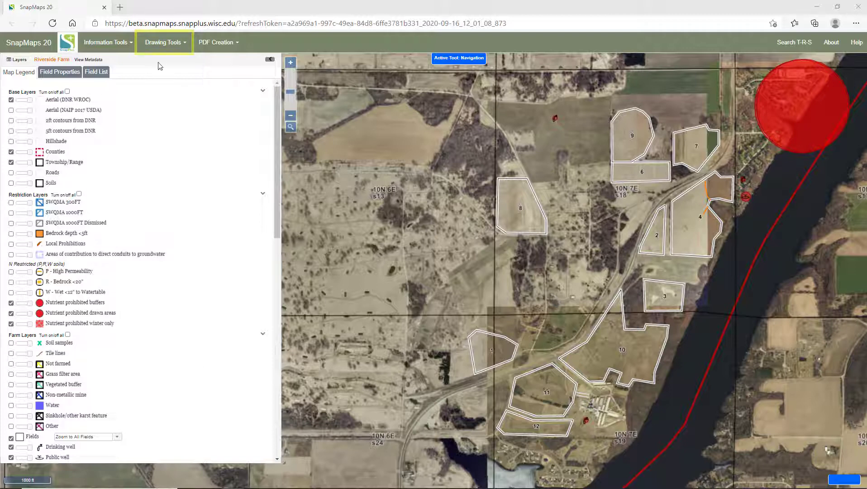
# - Draw a closed four-sided field boundary on the map between fields 8 and 1, leaving room for the second split field above field 1
pyautogui.click(174, 49)
pyautogui.moveTo(178, 85)
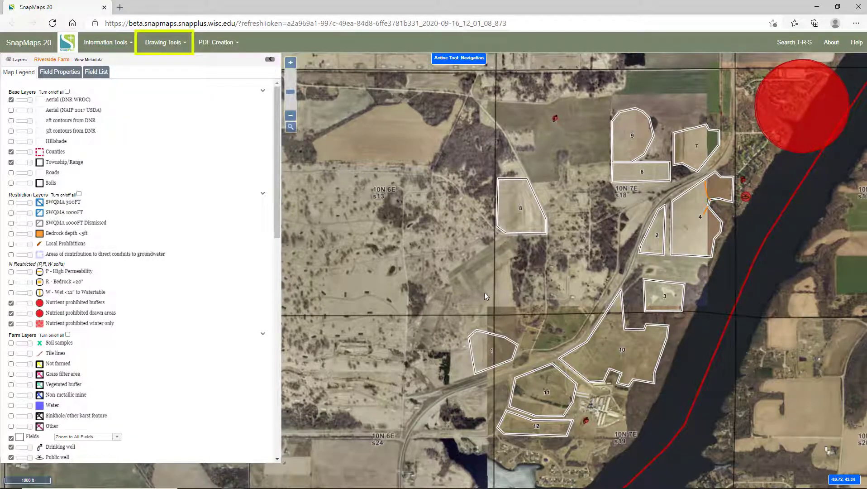
pyautogui.click(172, 47)
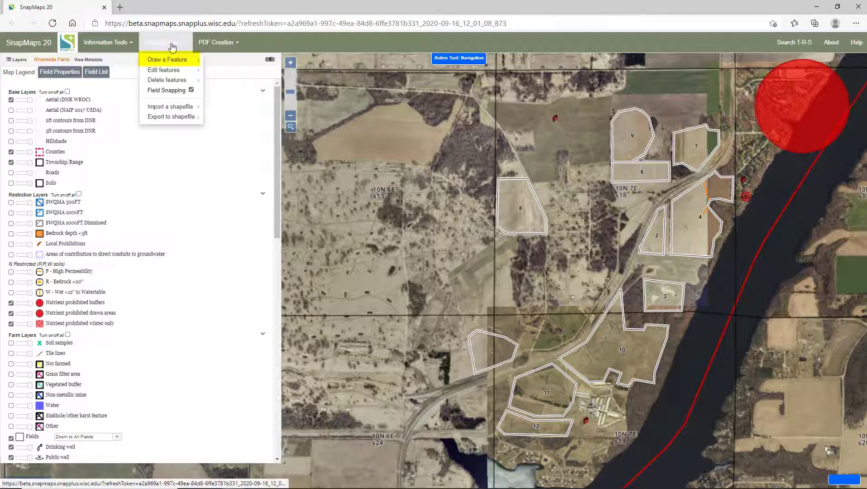
pyautogui.moveTo(181, 60)
pyautogui.click(219, 60)
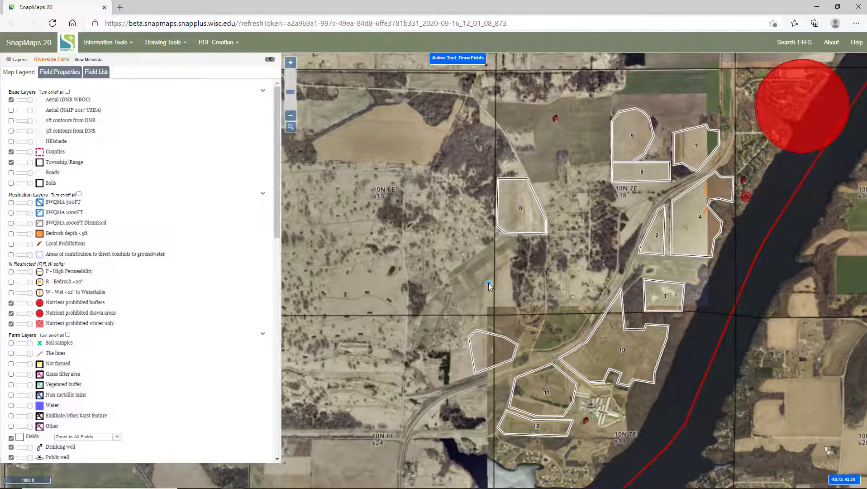
pyautogui.click(489, 283)
pyautogui.click(517, 306)
pyautogui.click(512, 263)
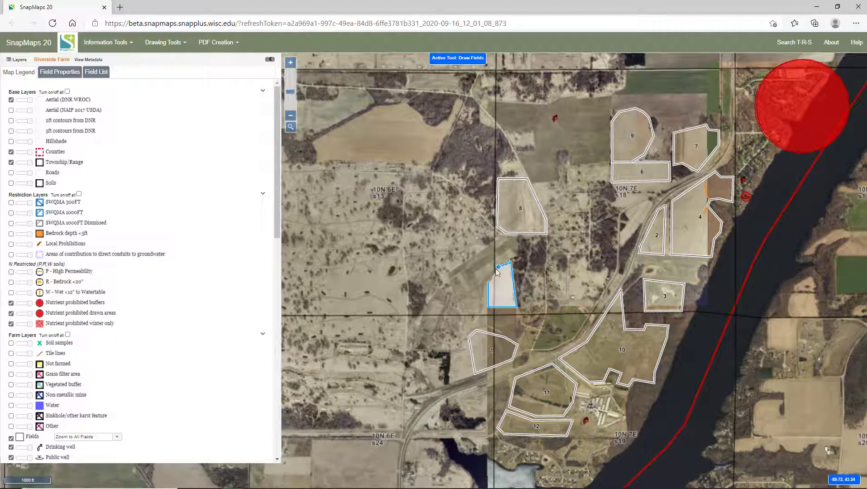
pyautogui.click(489, 284)
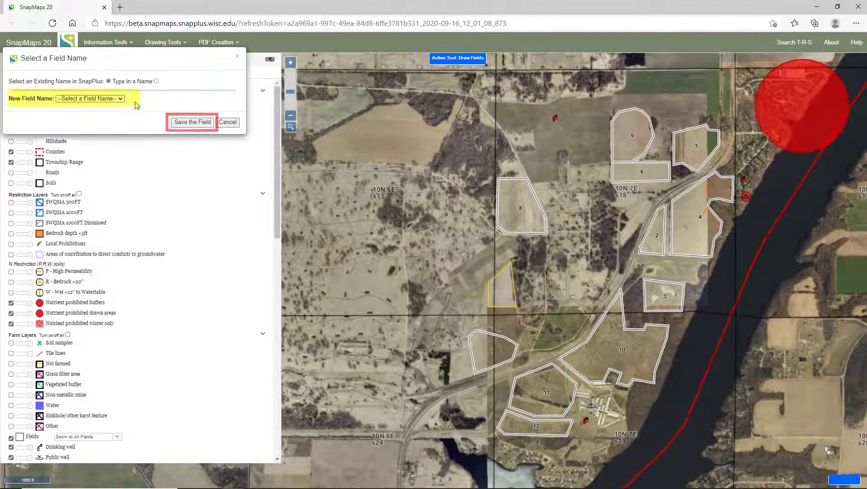
# - Assign the existing field name 5.1 to the drawn boundary and save the field
pyautogui.click(90, 98)
pyautogui.click(94, 117)
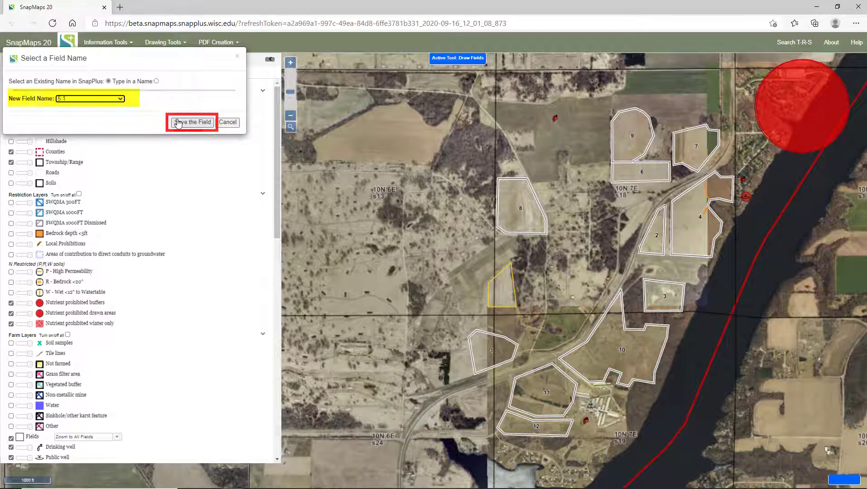
pyautogui.click(192, 122)
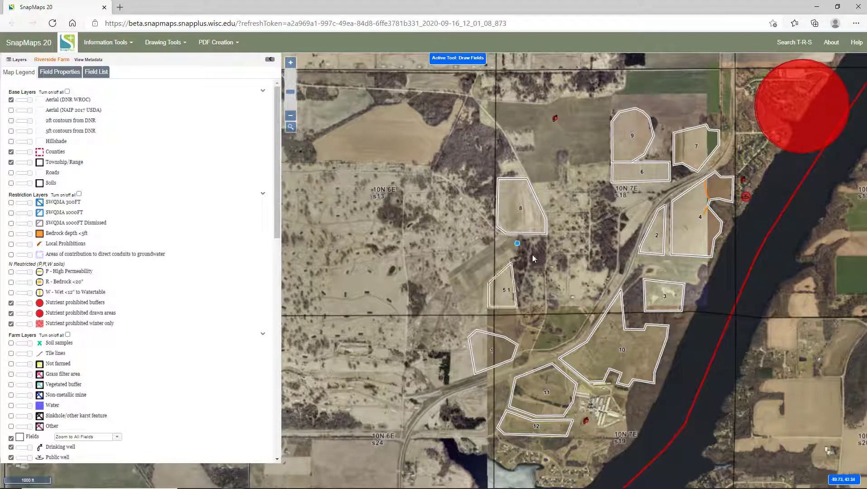
# - Draw the second split field's boundary between fields 5.1 and 1, snapping its upper edge to field 5.1
pyautogui.click(489, 307)
pyautogui.click(518, 344)
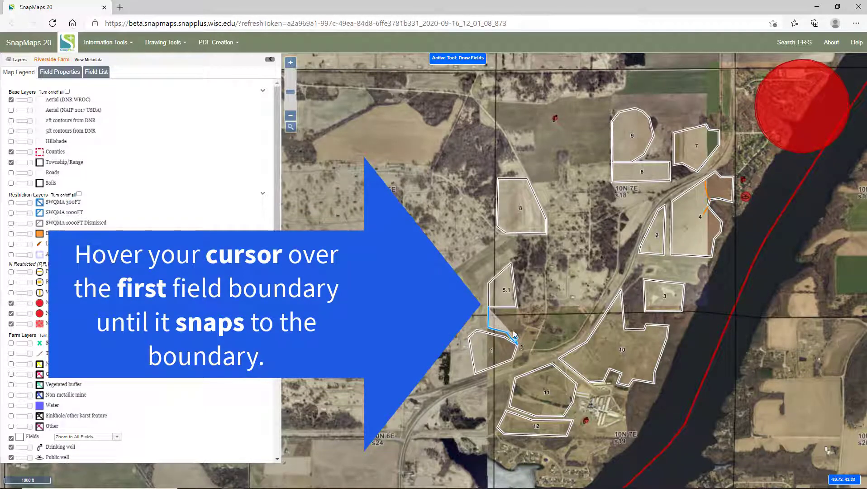
pyautogui.click(518, 308)
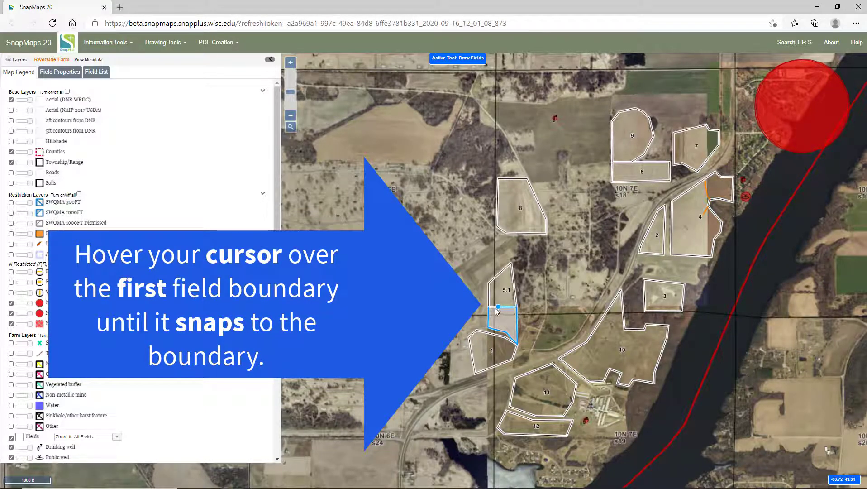
pyautogui.doubleClick(491, 309)
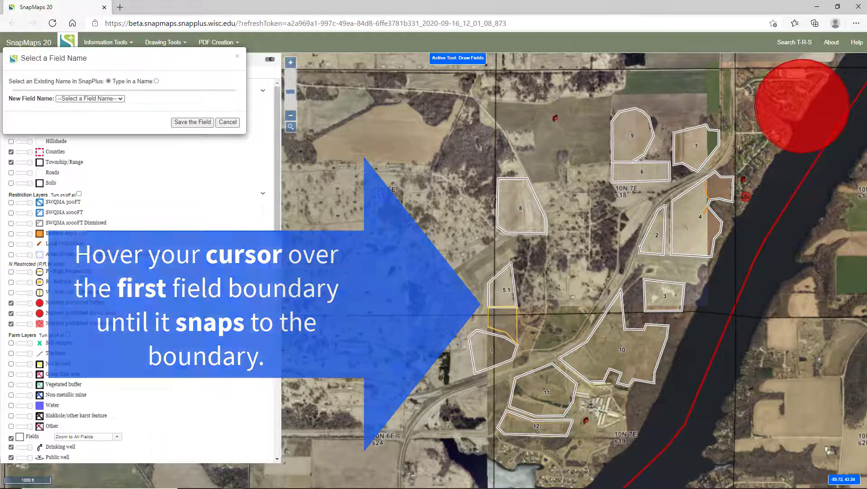
# - Assign the existing field name 5.2 to the second boundary and save the field
pyautogui.click(119, 102)
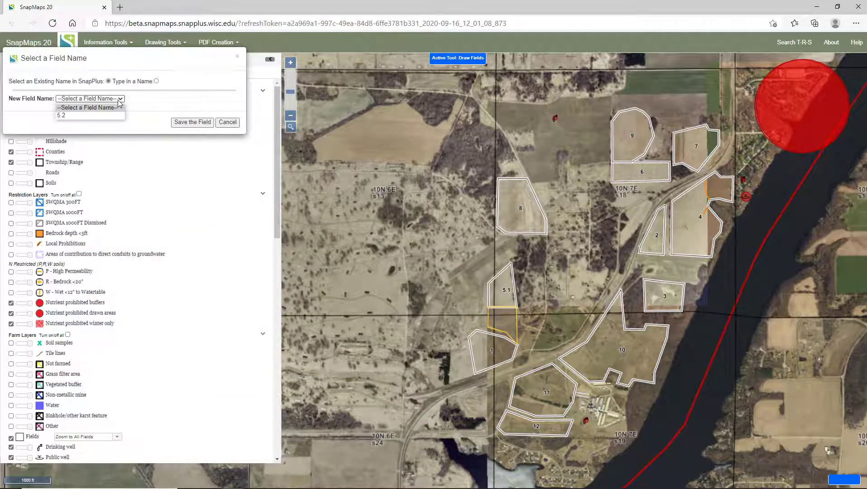
pyautogui.click(109, 115)
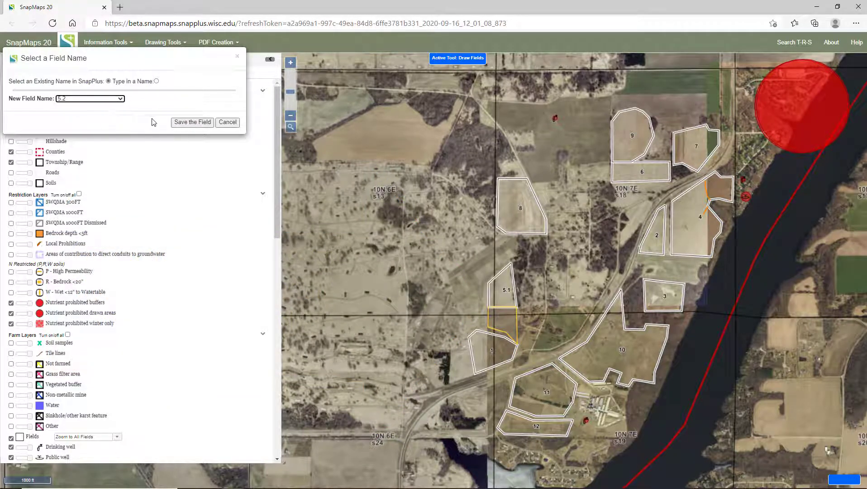
pyautogui.click(188, 122)
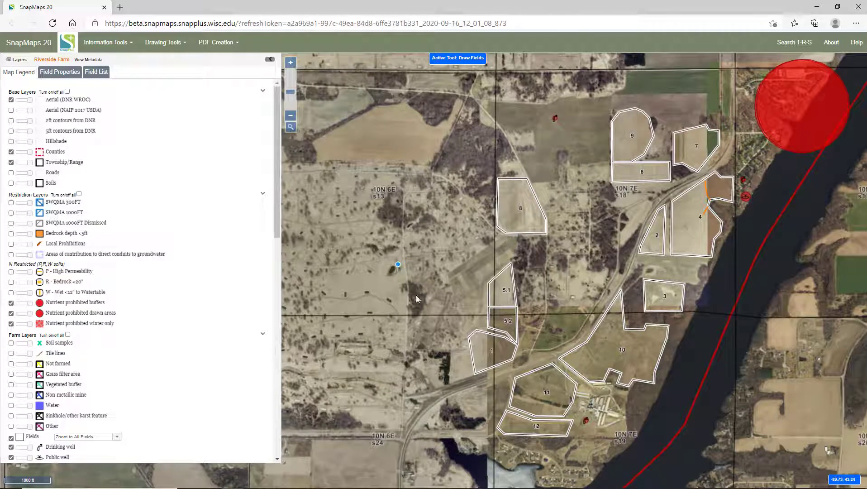
# - Switch back to SnapPlus, download the SnapMaps data and import the highlighted differences for the fields
pyautogui.moveTo(453, 488)
pyautogui.click(366, 480)
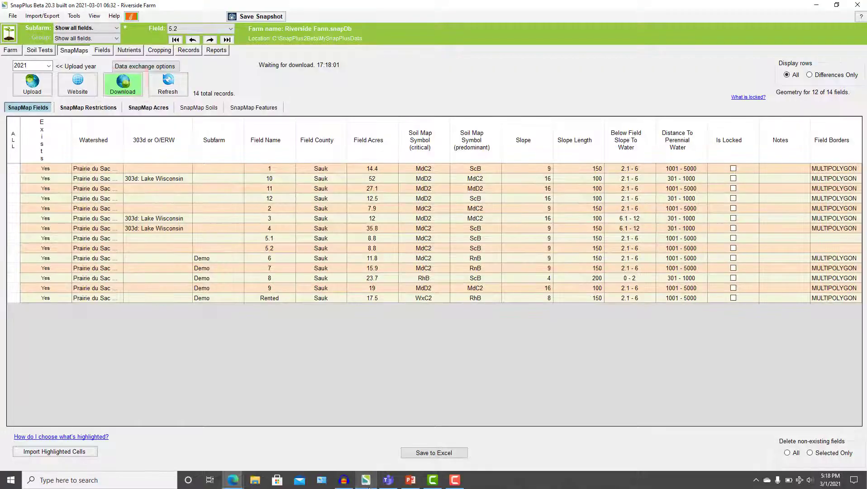
pyautogui.click(128, 86)
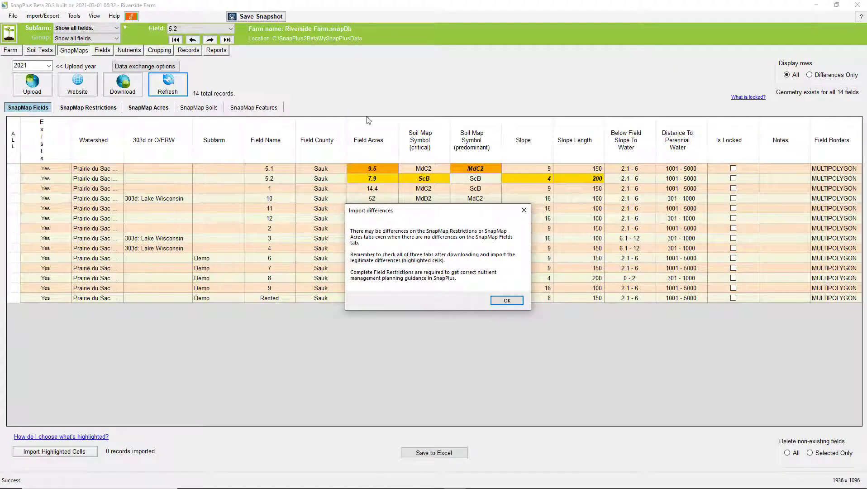
pyautogui.click(505, 301)
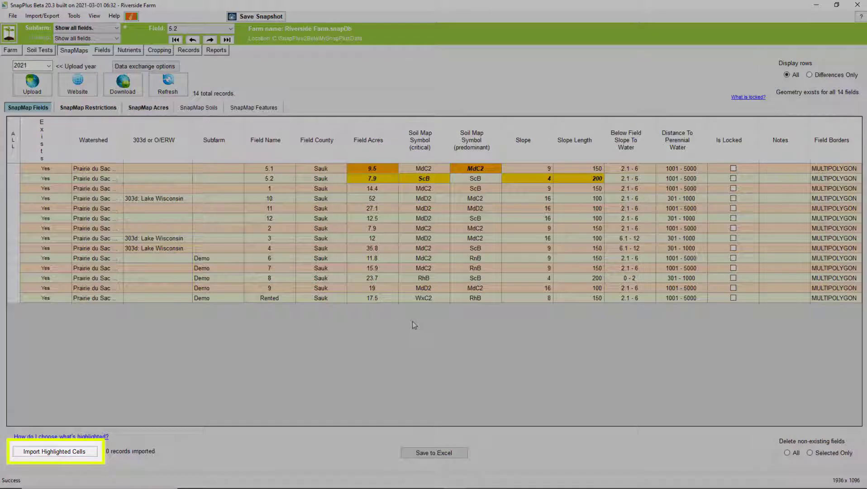
pyautogui.click(54, 451)
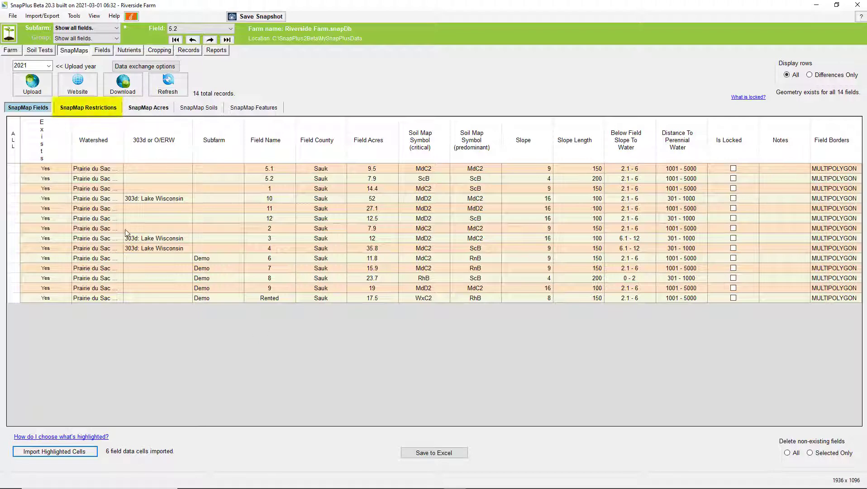
# - Run the highlighted-cell import for the SnapMap restrictions and return to the farm's field list
pyautogui.click(79, 112)
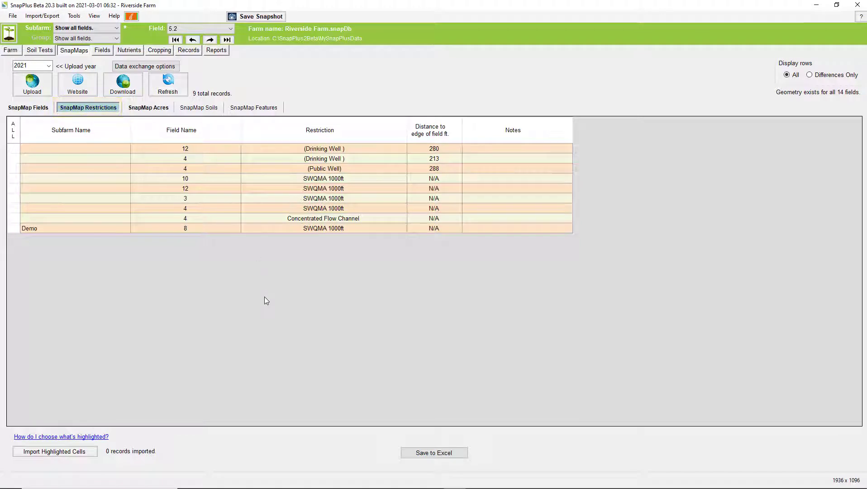
pyautogui.click(72, 455)
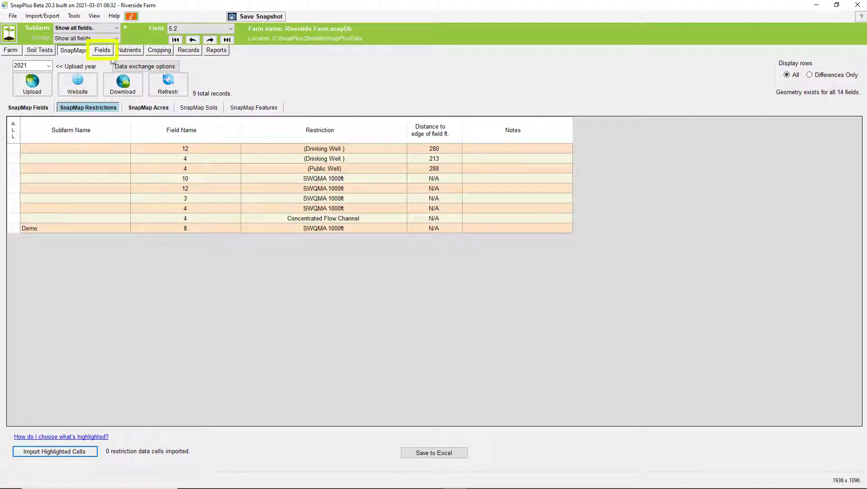
pyautogui.click(101, 51)
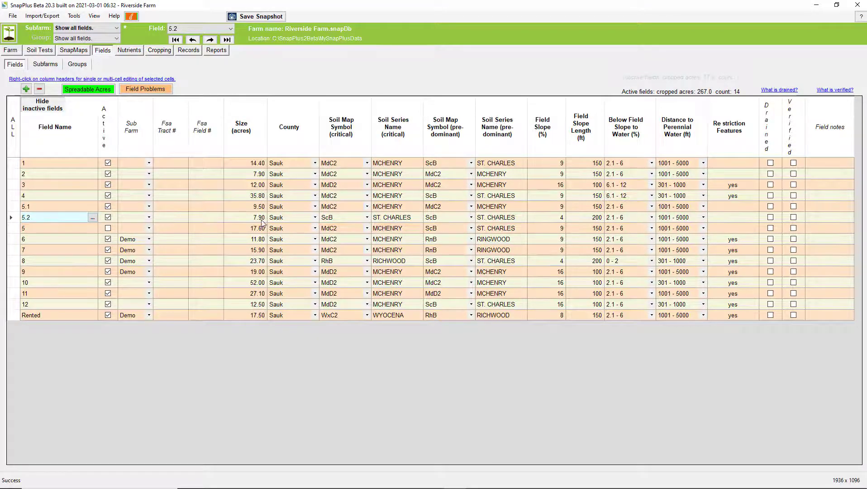
# - Review the size of field 5.2 and the field spreadable acres table, closing the table without saving edits
pyautogui.click(262, 221)
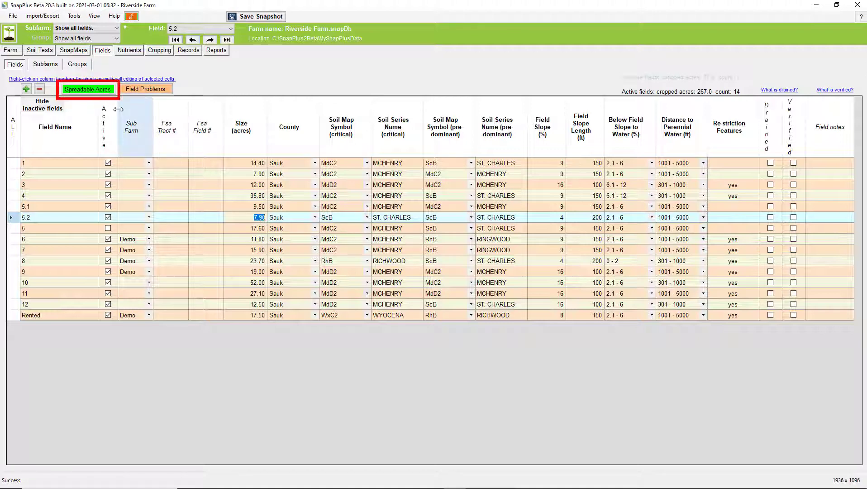
pyautogui.click(92, 89)
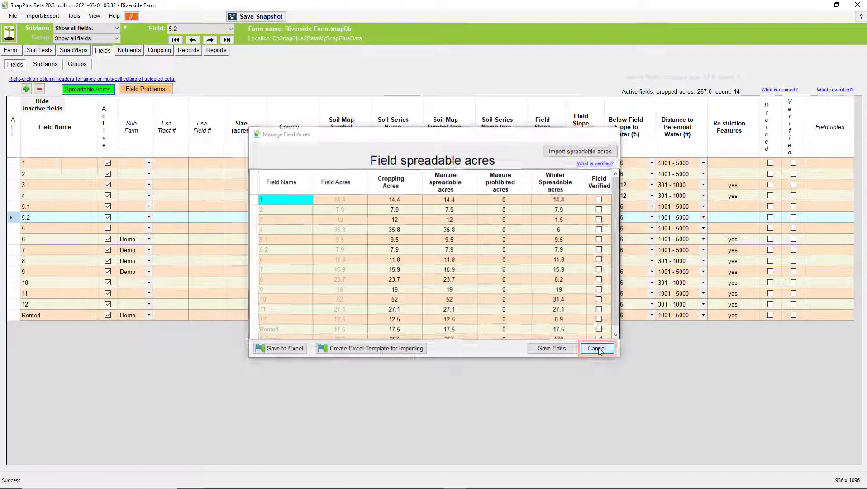
pyautogui.click(704, 414)
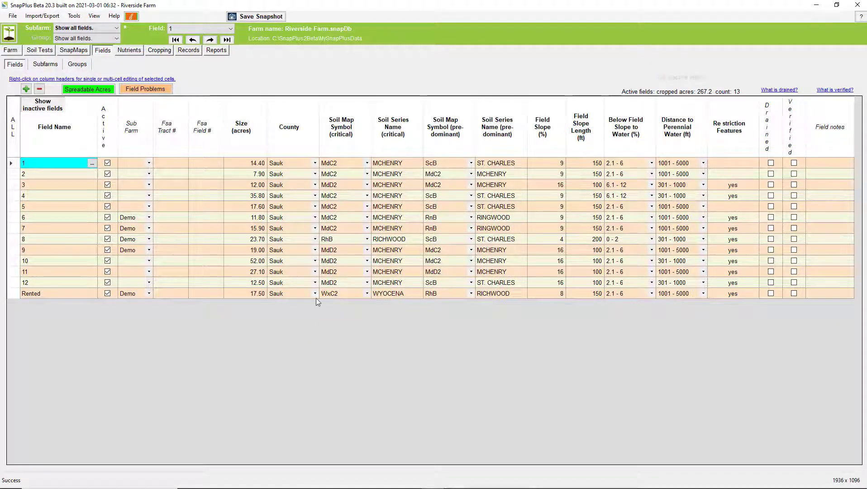
# - Split field 5 of the farm's original field list into 2 fields
pyautogui.click(57, 207)
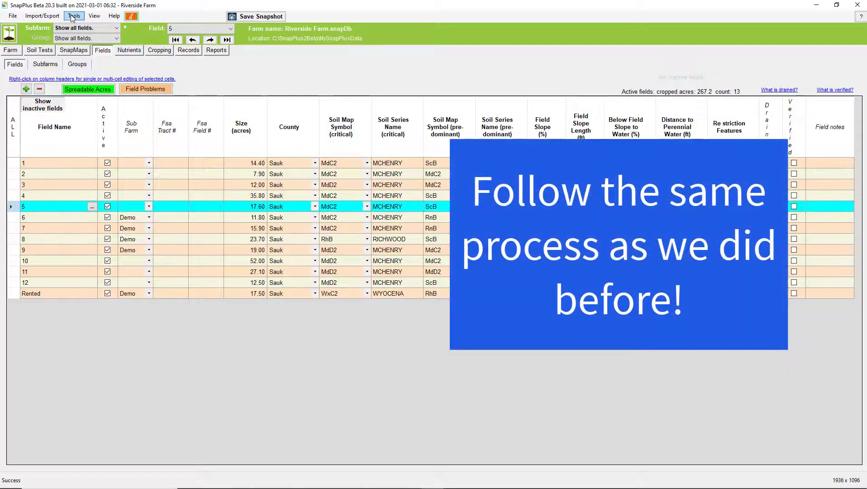
pyautogui.click(73, 16)
pyautogui.click(93, 131)
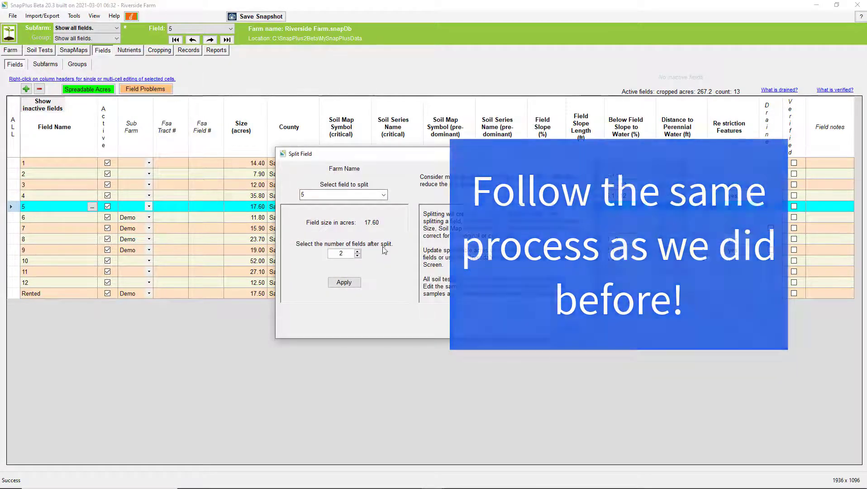
pyautogui.click(352, 283)
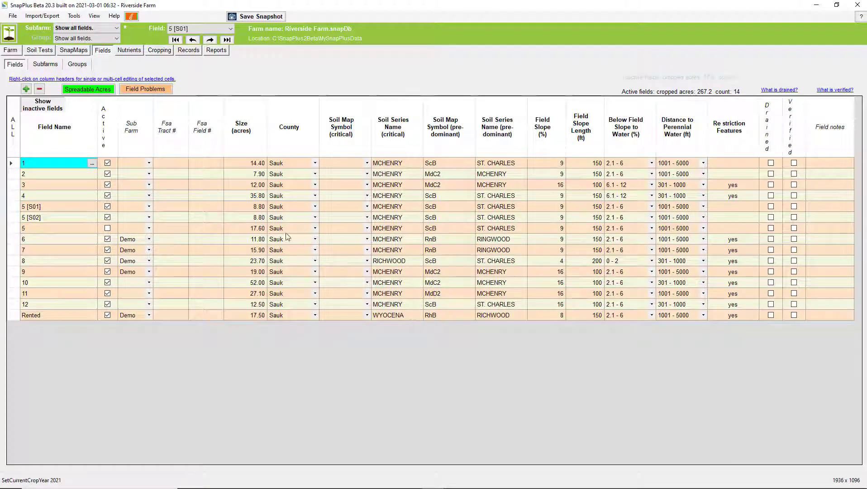
# - Rename the first split field, 5 [S01], as 5.1
pyautogui.click(43, 207)
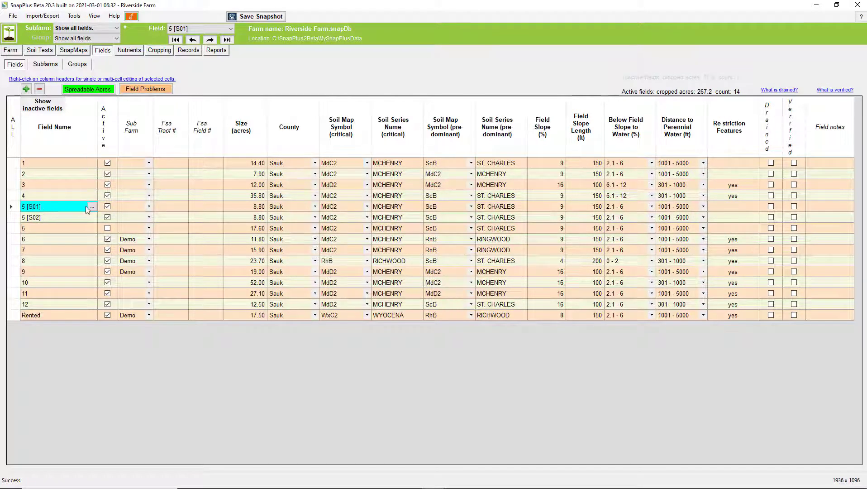
pyautogui.click(92, 206)
pyautogui.click(403, 252)
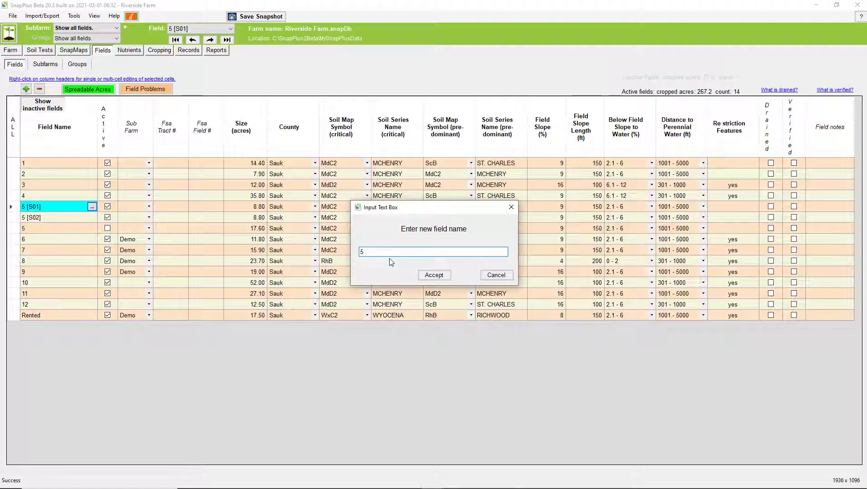
pyautogui.write('.1')
pyautogui.click(434, 275)
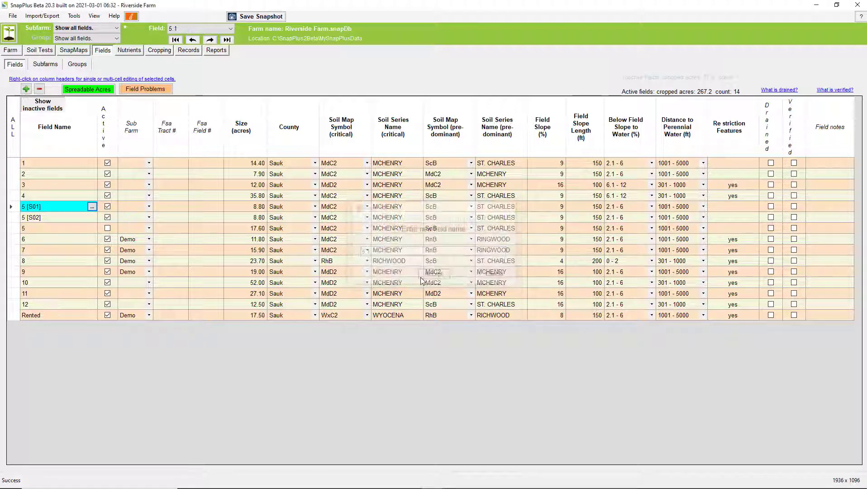
# - Rename the second split field, 5 [S02], as 5.2 and mark the original field 5 as active
pyautogui.click(89, 217)
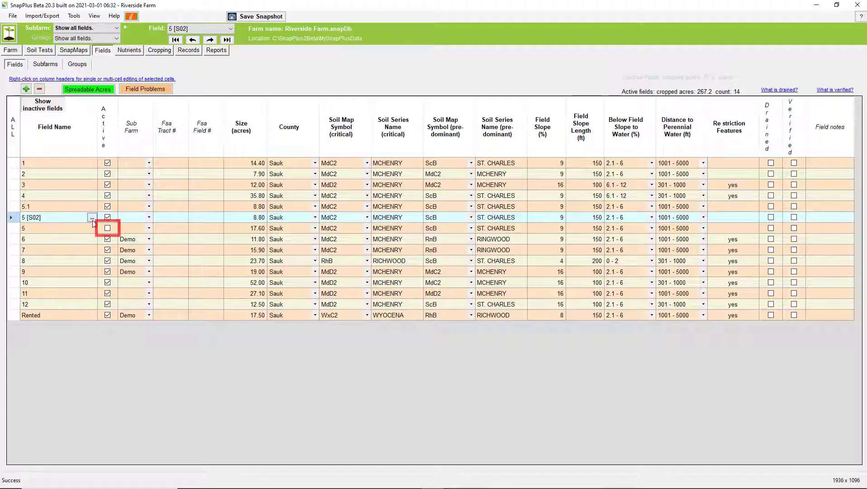
pyautogui.click(92, 217)
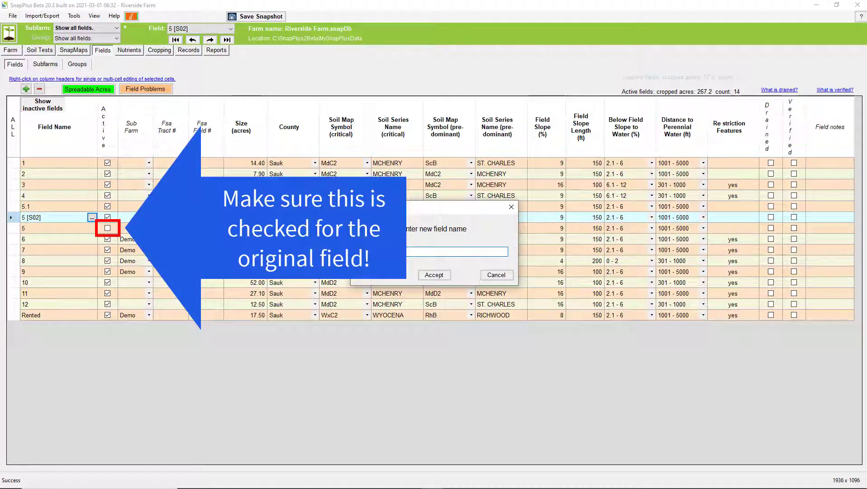
pyautogui.click(428, 276)
pyautogui.click(107, 228)
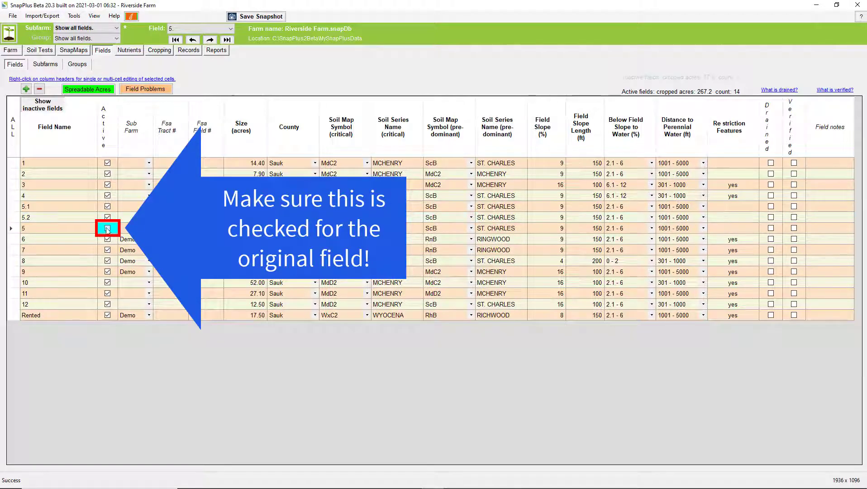
# - Upload the farm's 2021 field data to SnapMaps, open the SnapMaps website and dismiss its opening notices
pyautogui.click(74, 51)
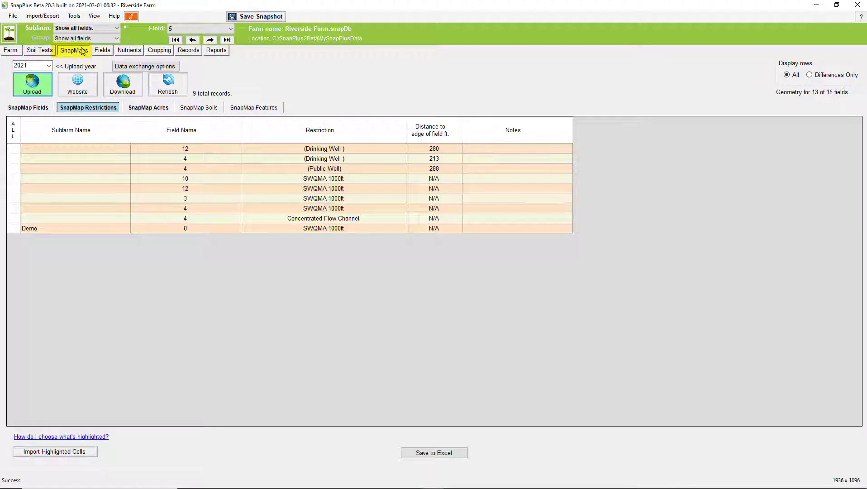
pyautogui.click(32, 93)
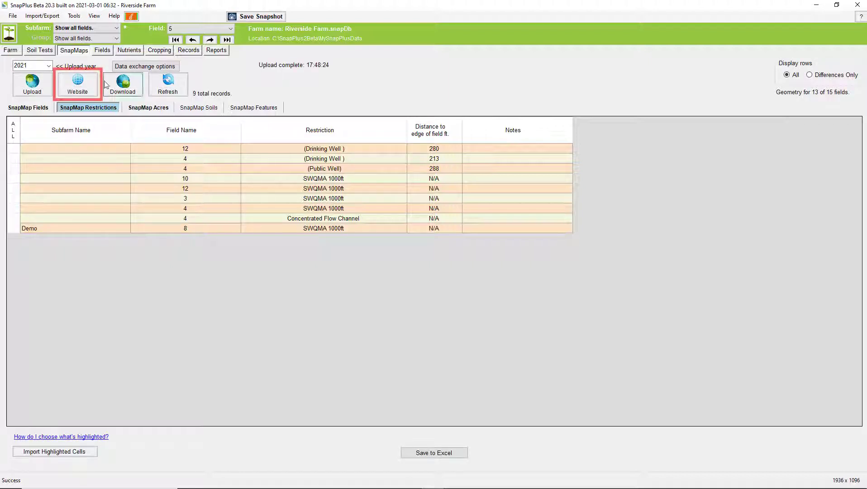
pyautogui.click(69, 85)
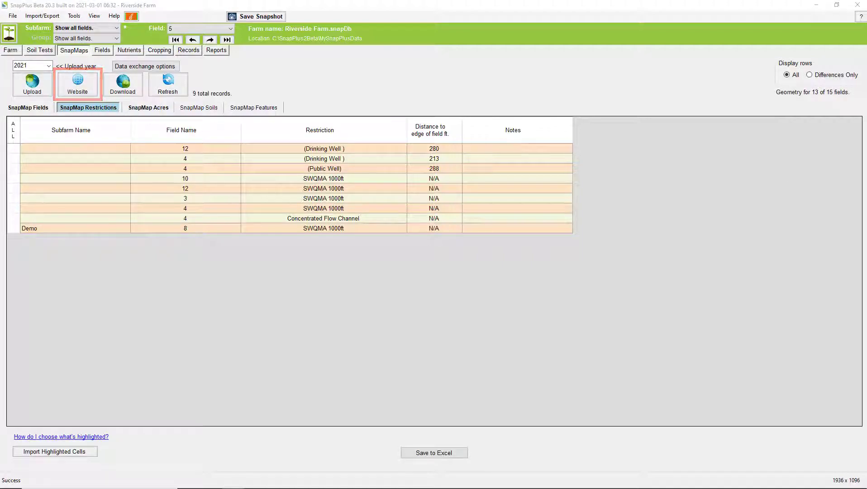
pyautogui.moveTo(667, 95); pyautogui.dragTo(480, 1)
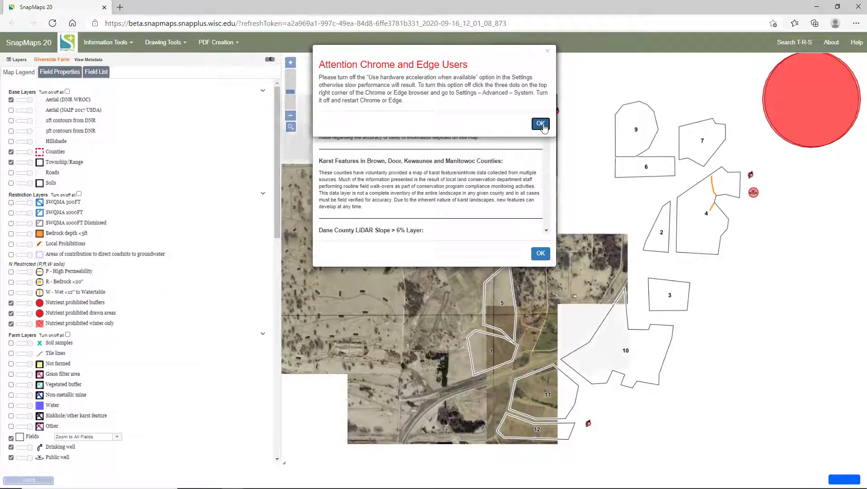
pyautogui.click(542, 125)
pyautogui.click(541, 253)
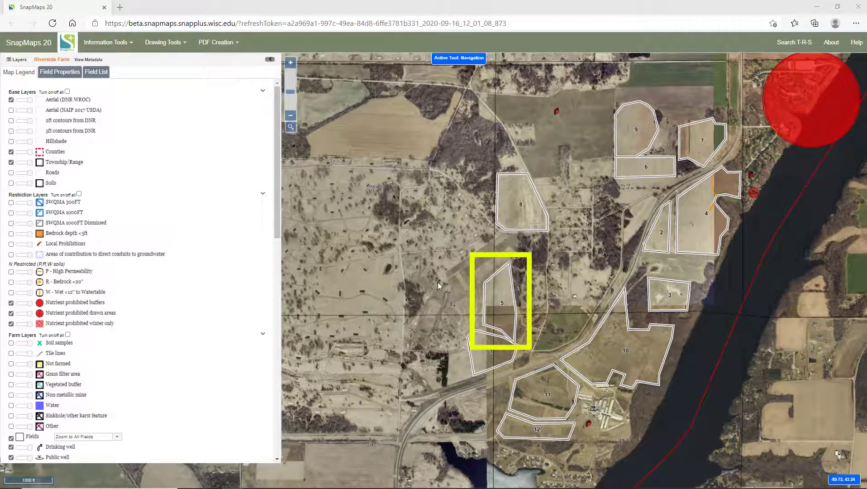
# - Split mapped field 5 with the Split Fields tool along a roughly horizontal line drawn across its middle, past both side boundaries
pyautogui.moveTo(438, 283); pyautogui.dragTo(436, 267)
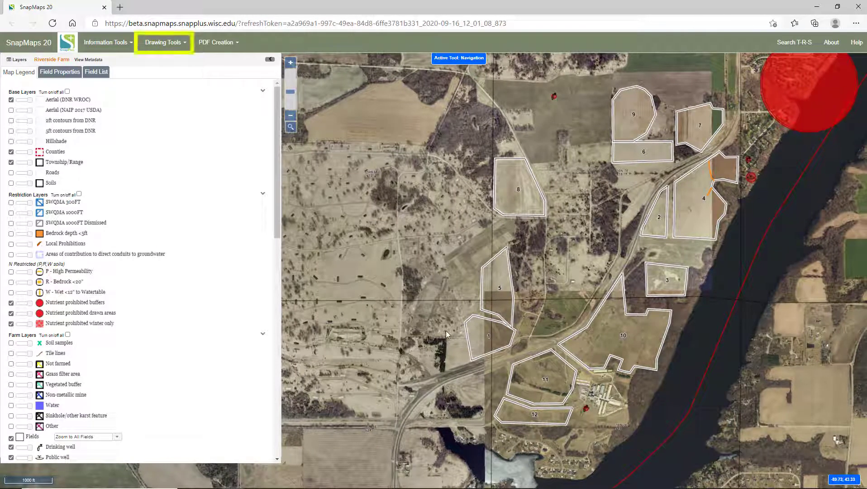
pyautogui.click(148, 45)
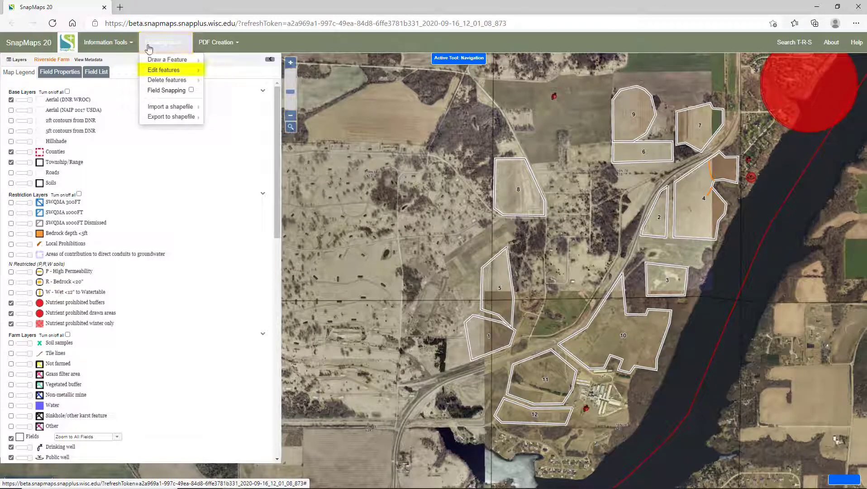
pyautogui.moveTo(156, 71)
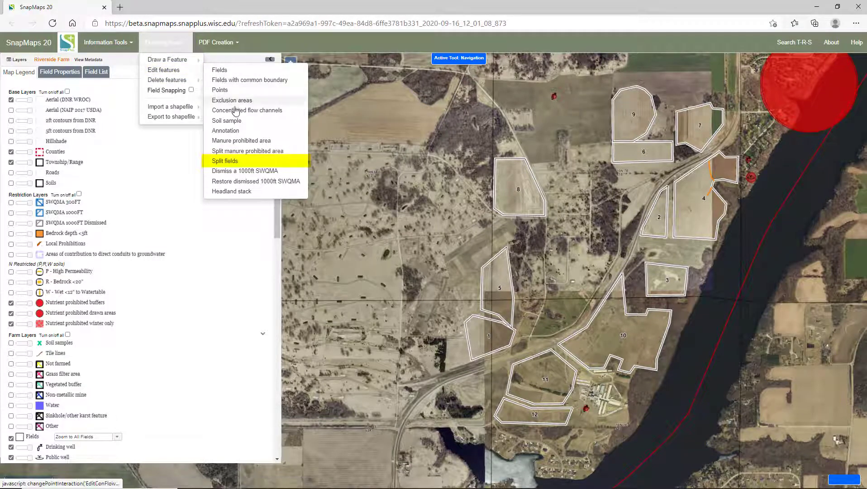
pyautogui.click(233, 161)
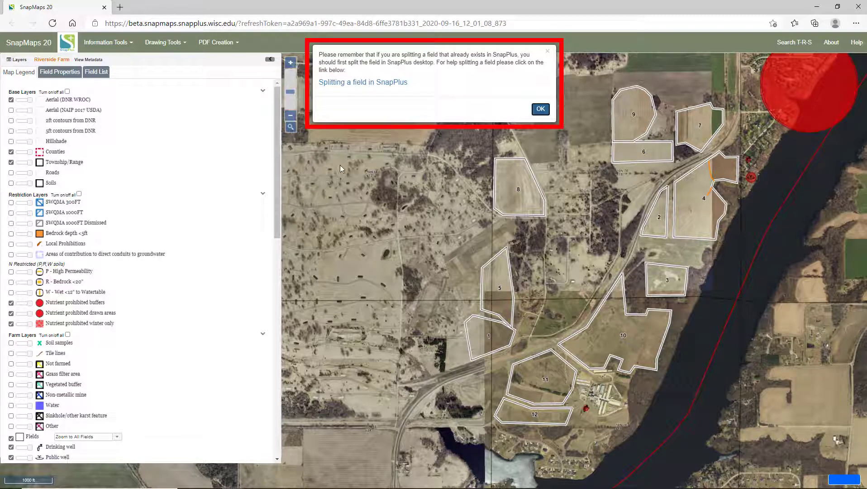
pyautogui.click(541, 110)
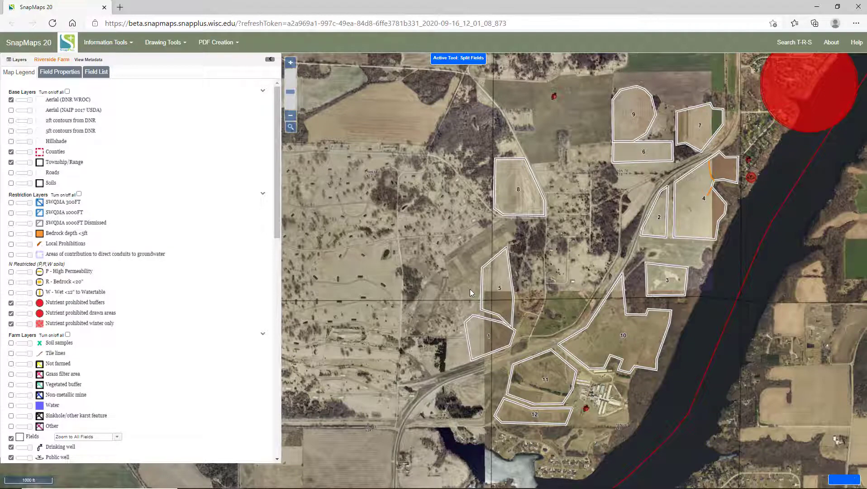
pyautogui.click(487, 291)
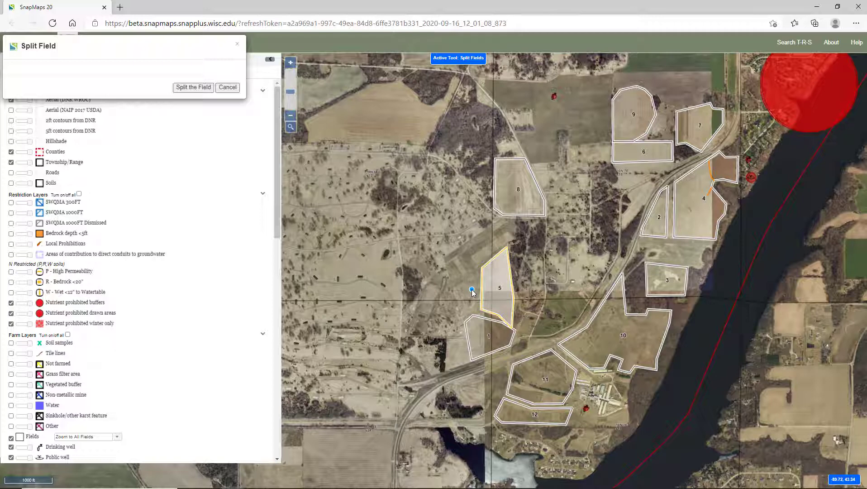
pyautogui.click(471, 292)
pyautogui.click(493, 295)
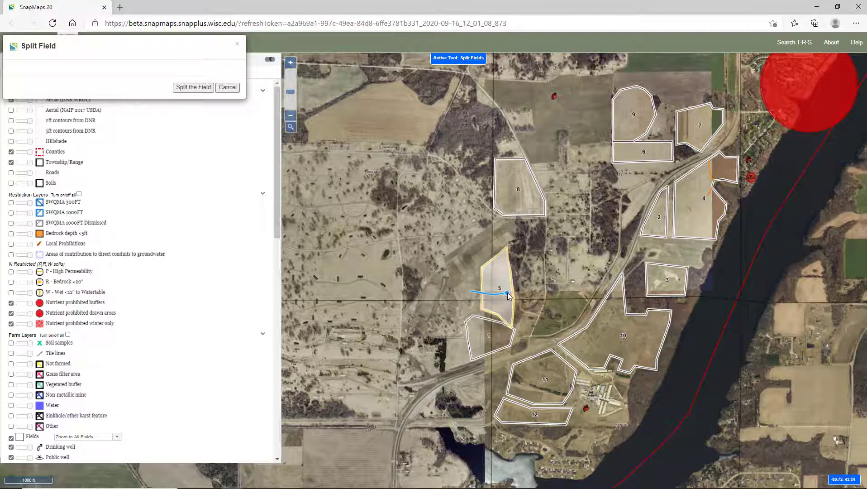
pyautogui.click(523, 292)
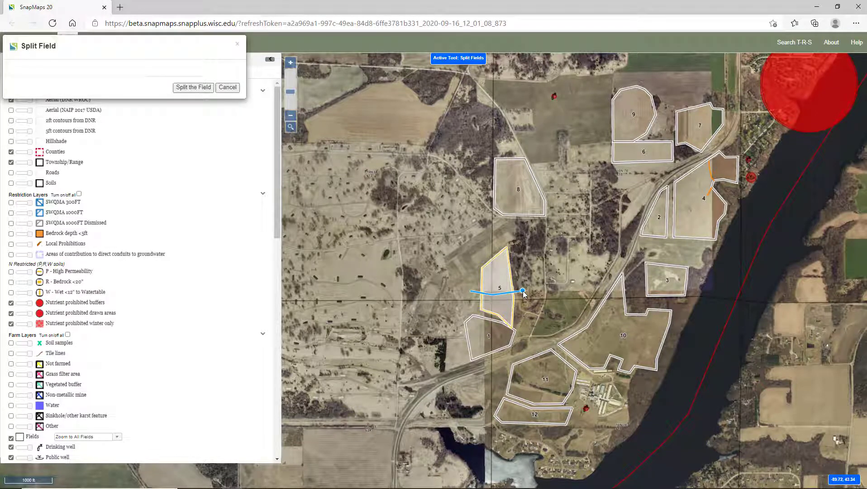
pyautogui.doubleClick(524, 291)
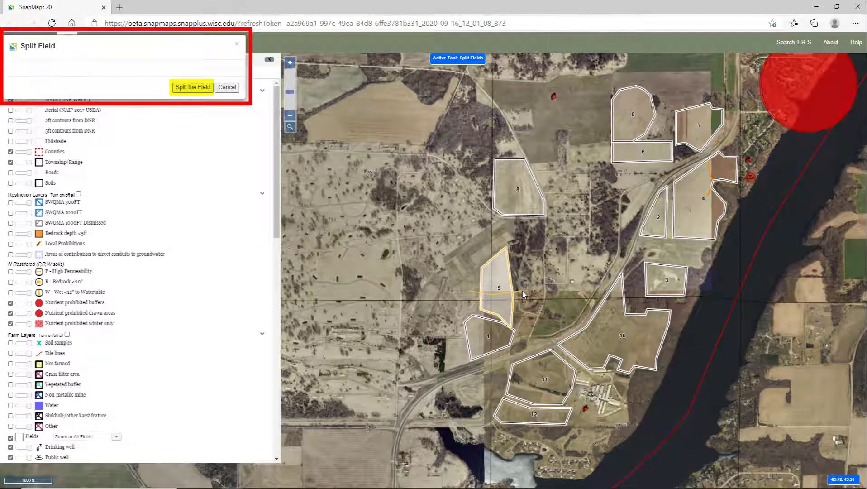
pyautogui.click(200, 89)
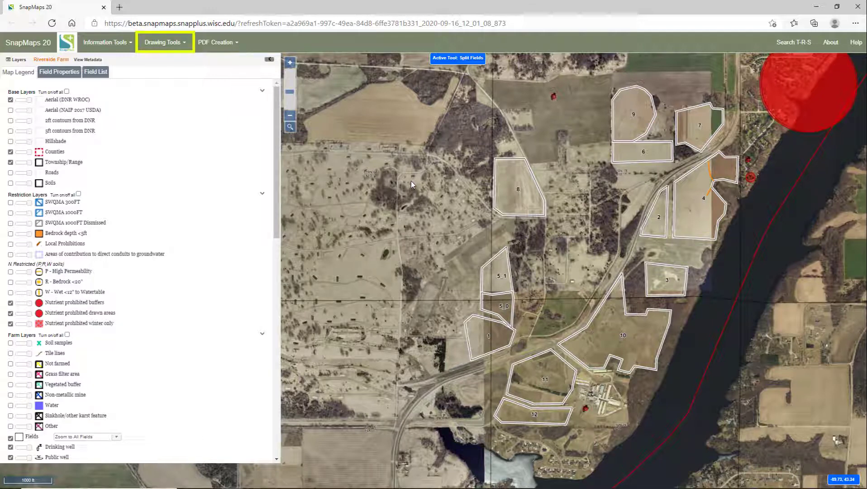
# - Edit the upper split polygon 5_1, assign it the existing SnapPlus field name 5.1 and save the field
pyautogui.click(180, 45)
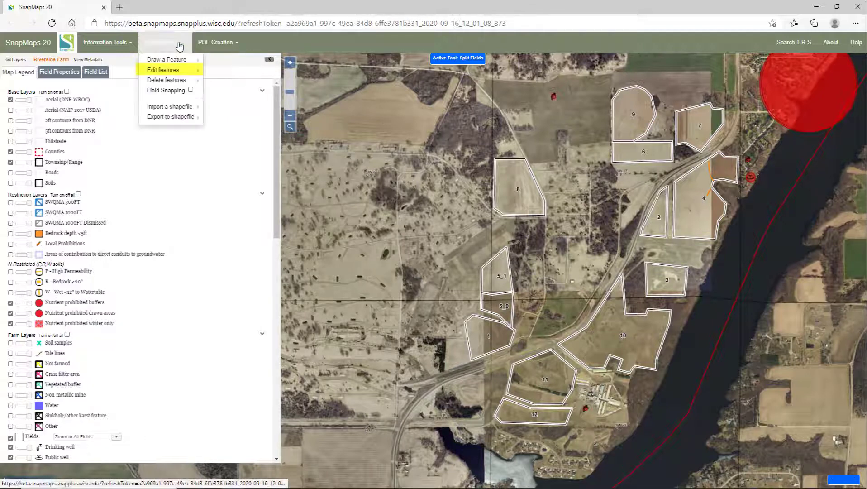
pyautogui.click(180, 70)
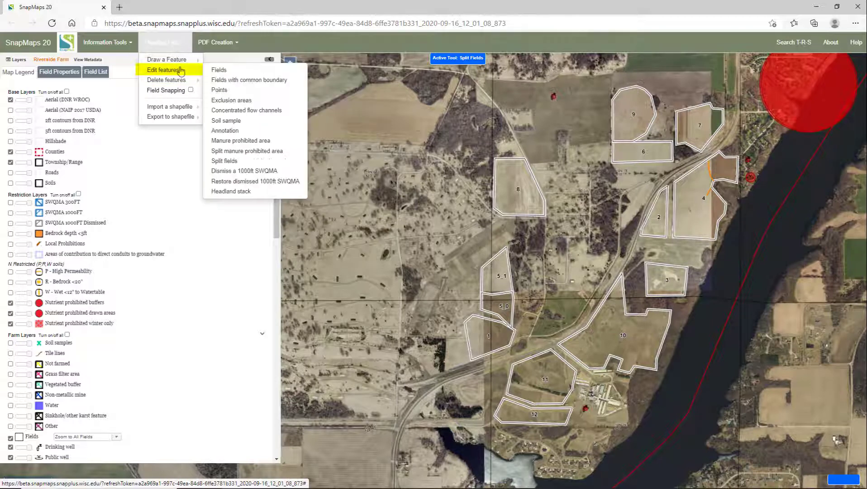
pyautogui.click(221, 70)
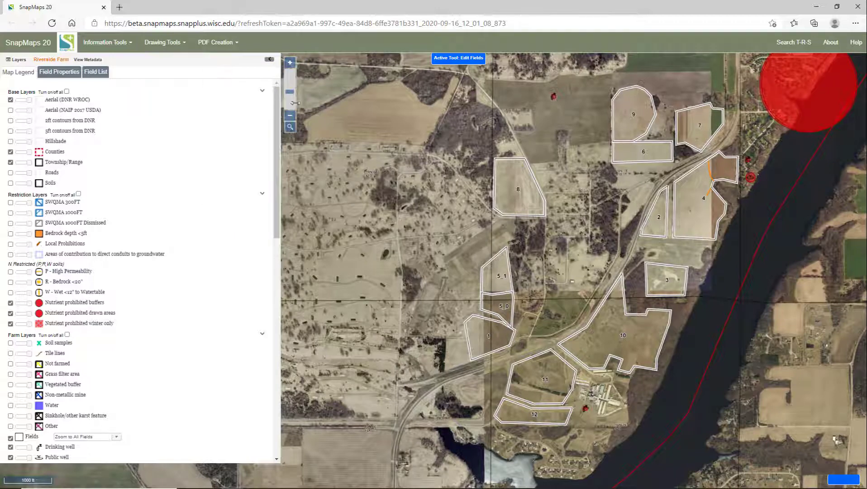
pyautogui.click(500, 273)
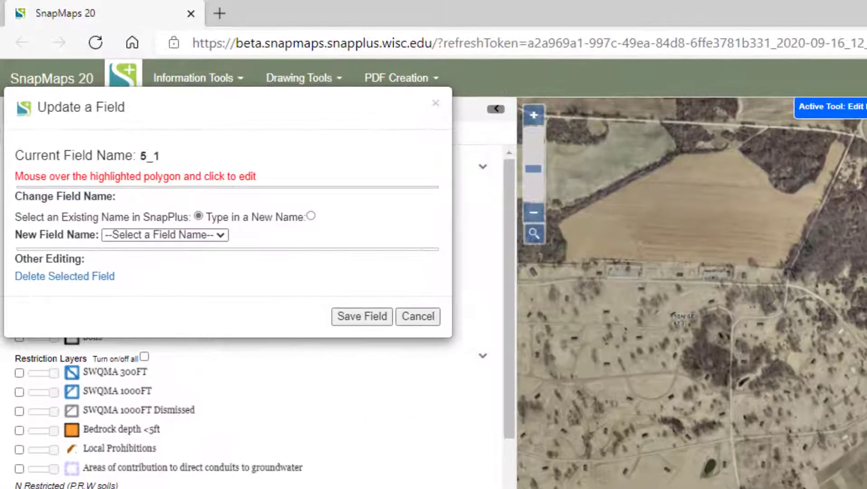
pyautogui.click(217, 234)
pyautogui.click(180, 278)
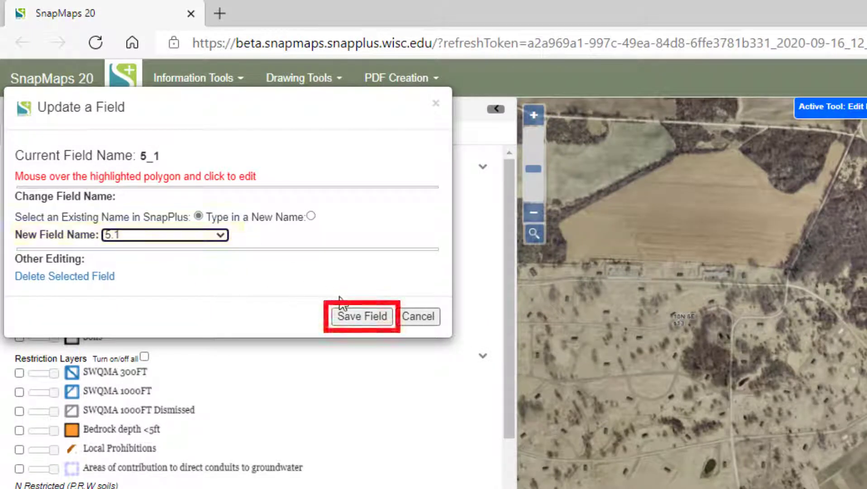
pyautogui.click(356, 314)
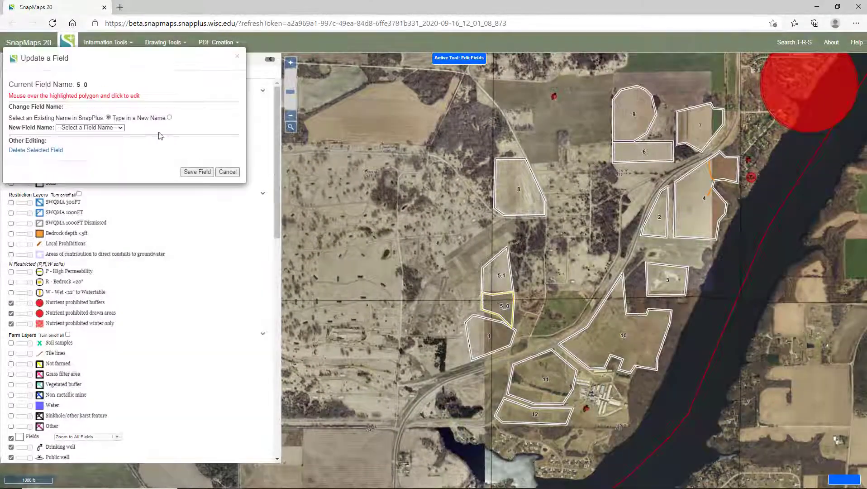
# - Assign the existing SnapPlus field name 5.2 to the lower split polygon 5_0 and save the field
pyautogui.click(120, 127)
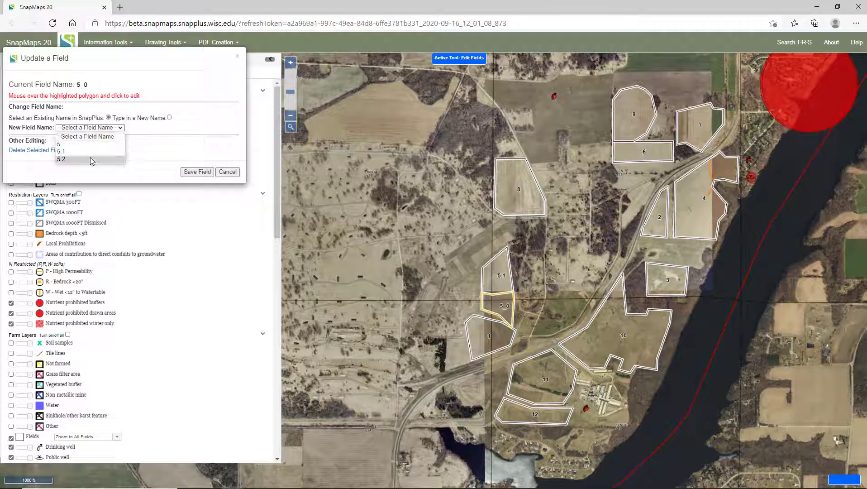
pyautogui.click(63, 159)
pyautogui.click(186, 175)
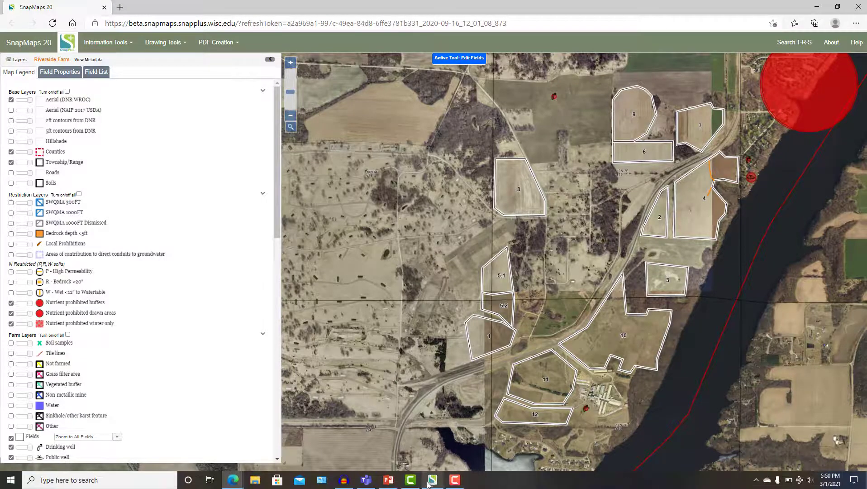
# - Switch to SnapPlus, download the edited field data from SnapMaps and dismiss the import differences notice
pyautogui.click(430, 483)
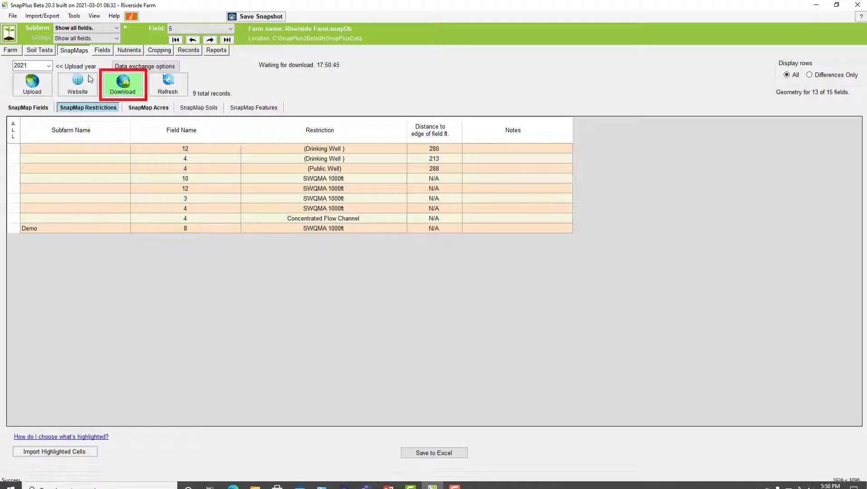
pyautogui.click(112, 81)
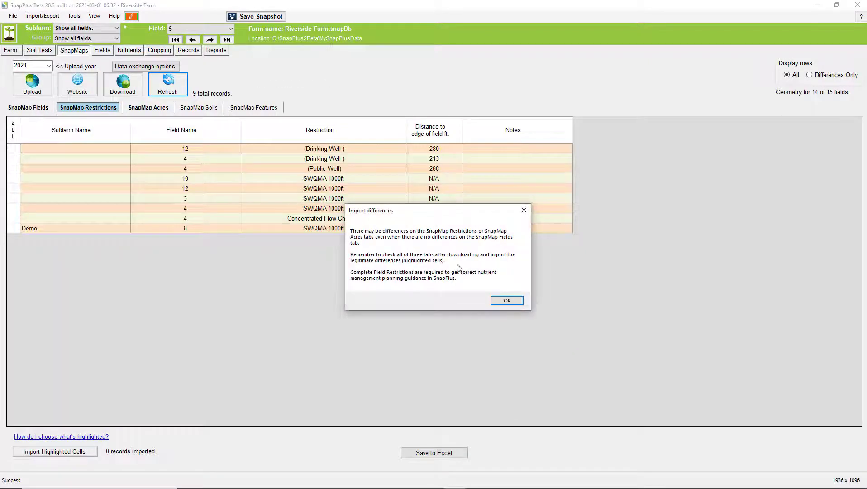
pyautogui.click(507, 301)
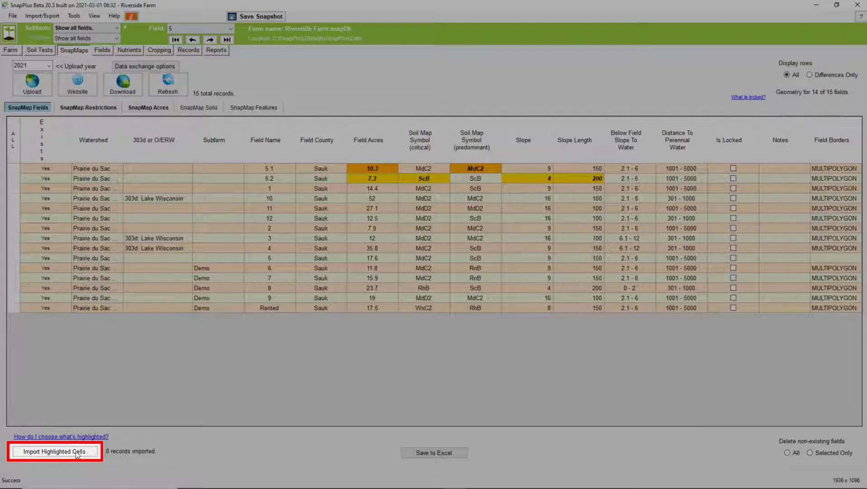
# - Import the highlighted cells of the SnapMap Fields data and of the SnapMap Restrictions data
pyautogui.click(48, 453)
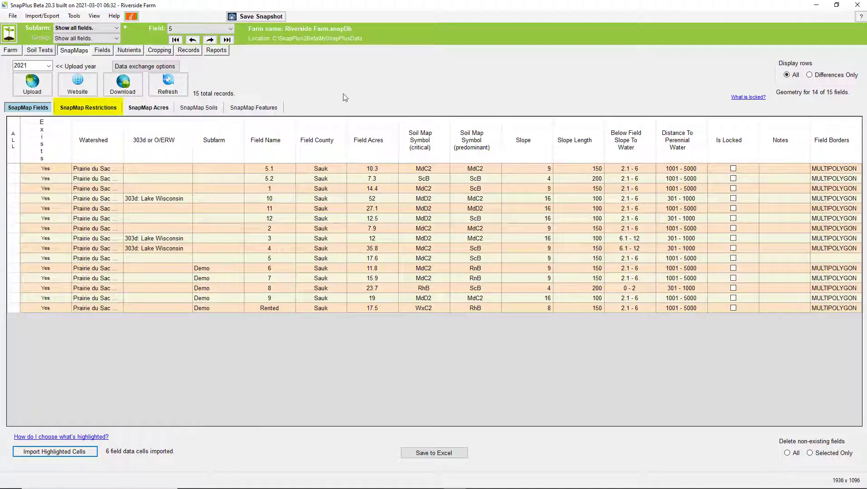
pyautogui.click(91, 108)
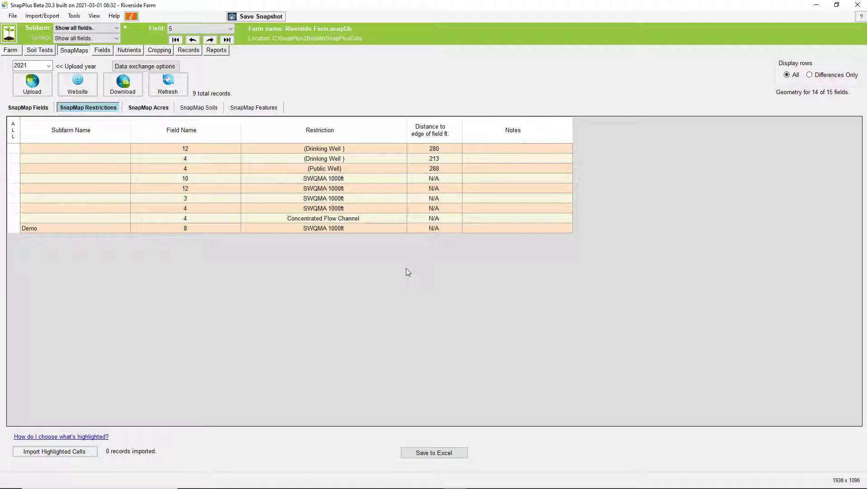
pyautogui.click(85, 453)
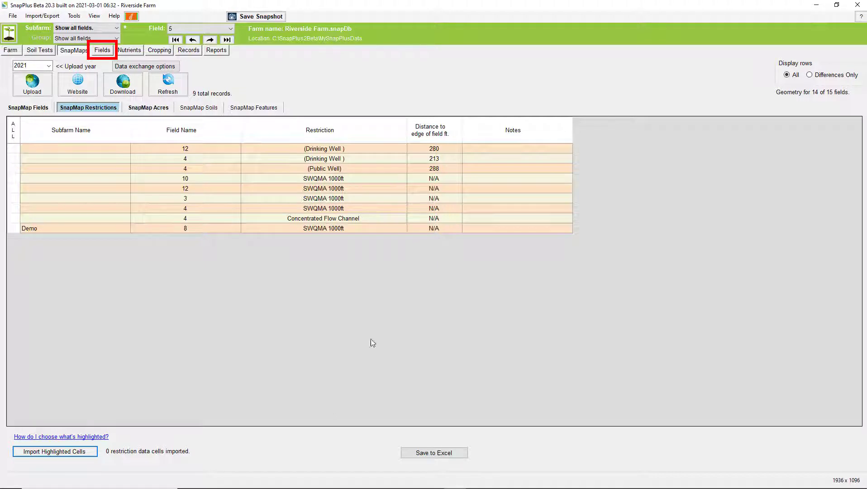
# - Make the original field 5 inactive in the farm's field list
pyautogui.click(102, 52)
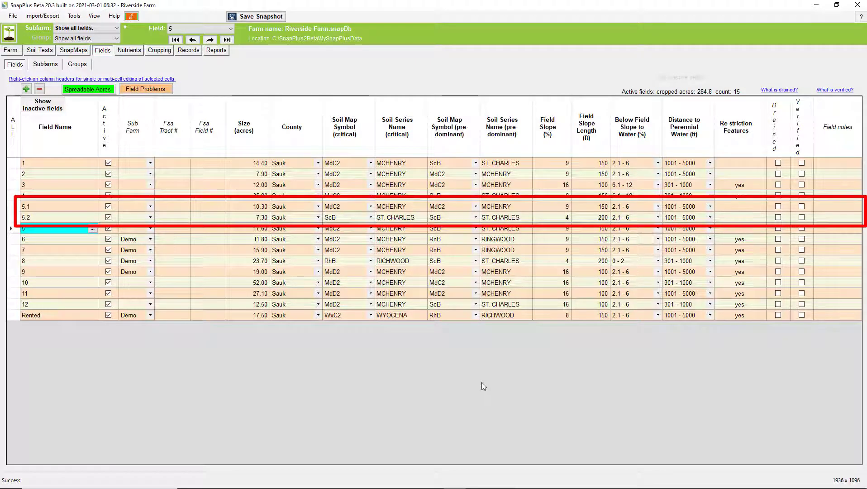
pyautogui.click(109, 227)
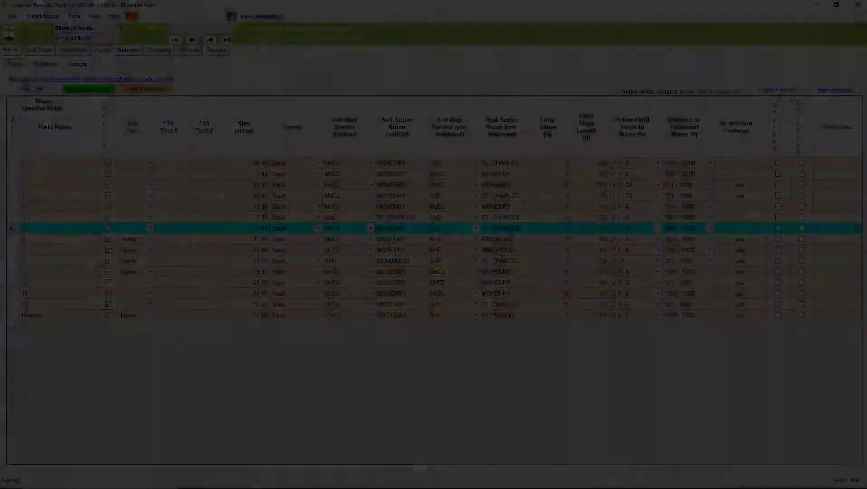